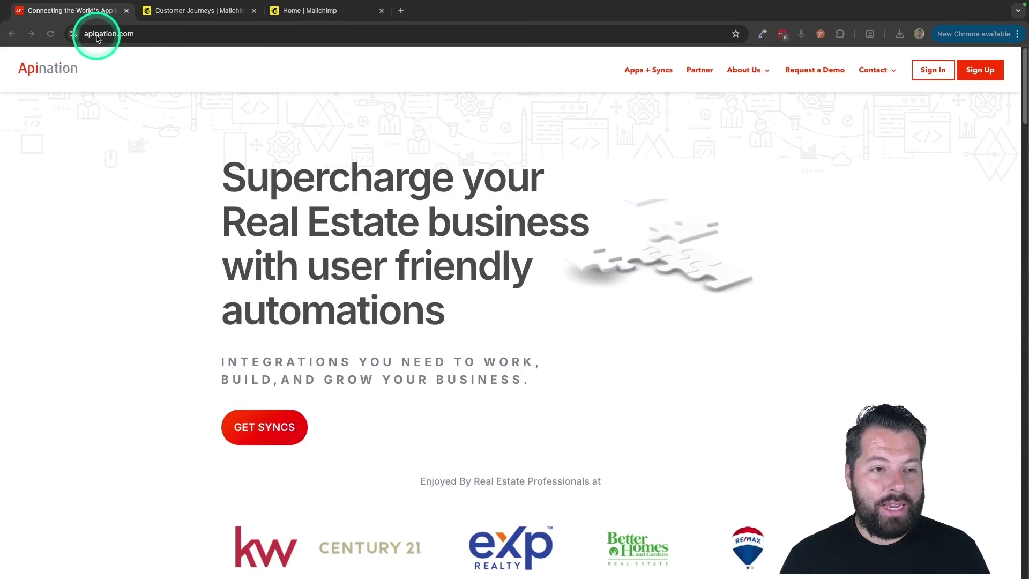
- Sign in to the existing Apination account using Google from the homepage's sync sign-up
left_click(266, 420)
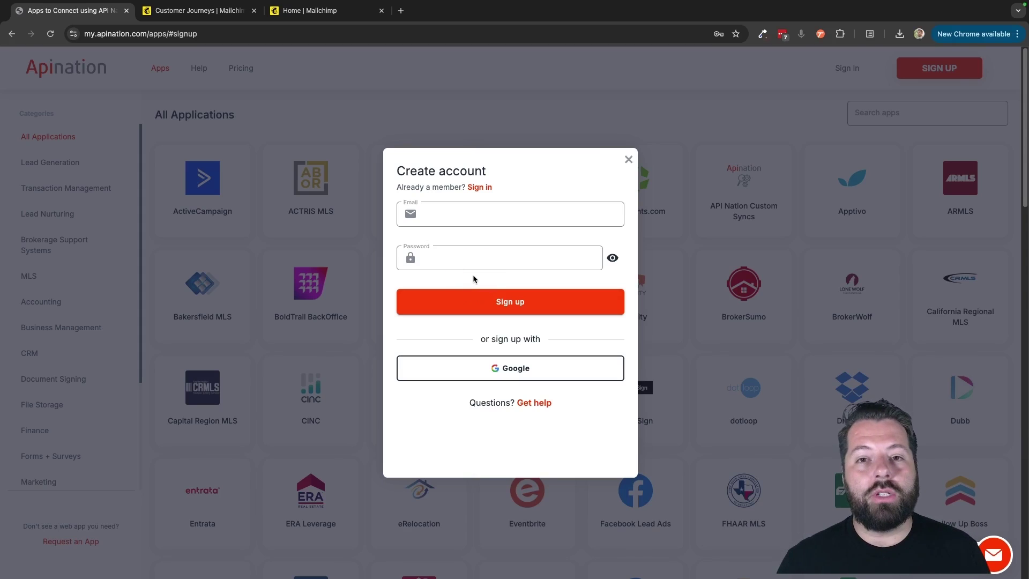
left_click(480, 188)
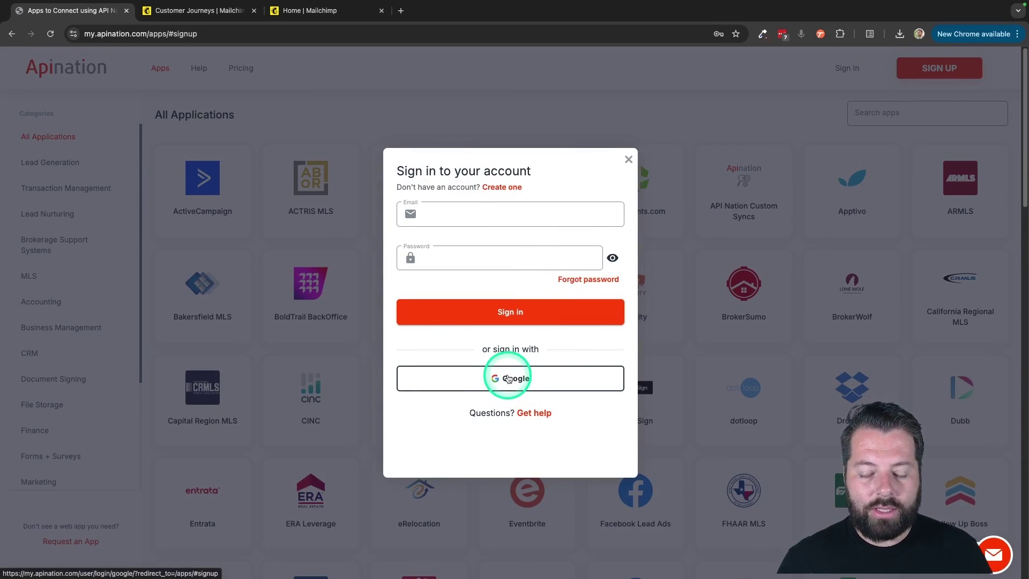
left_click(508, 379)
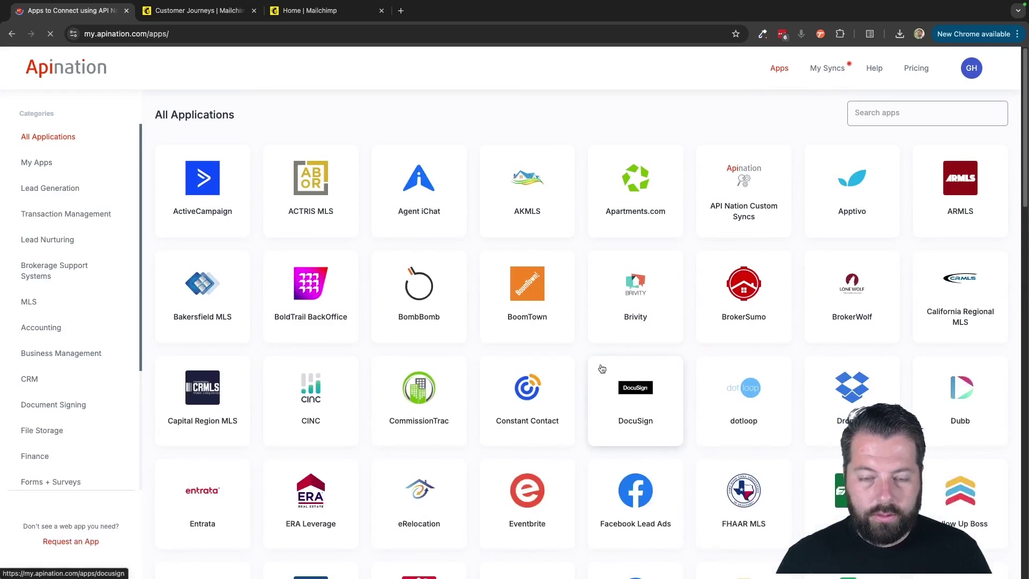
- Find Mailchimp in the list of all applications and open its integrations page
scroll(443, 386, "down", 4)
scroll(445, 386, "down", 6)
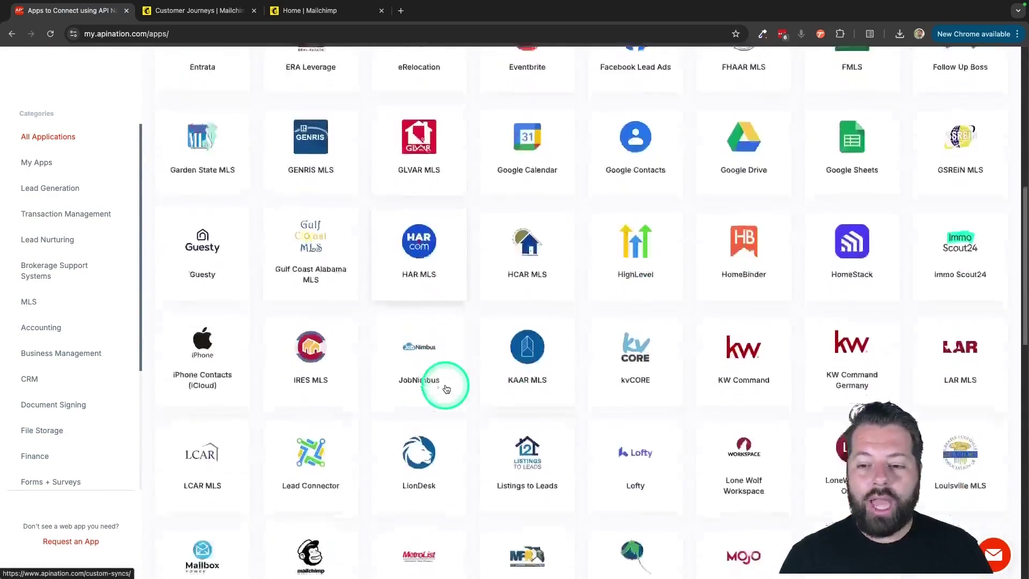
scroll(445, 384, "down", 3)
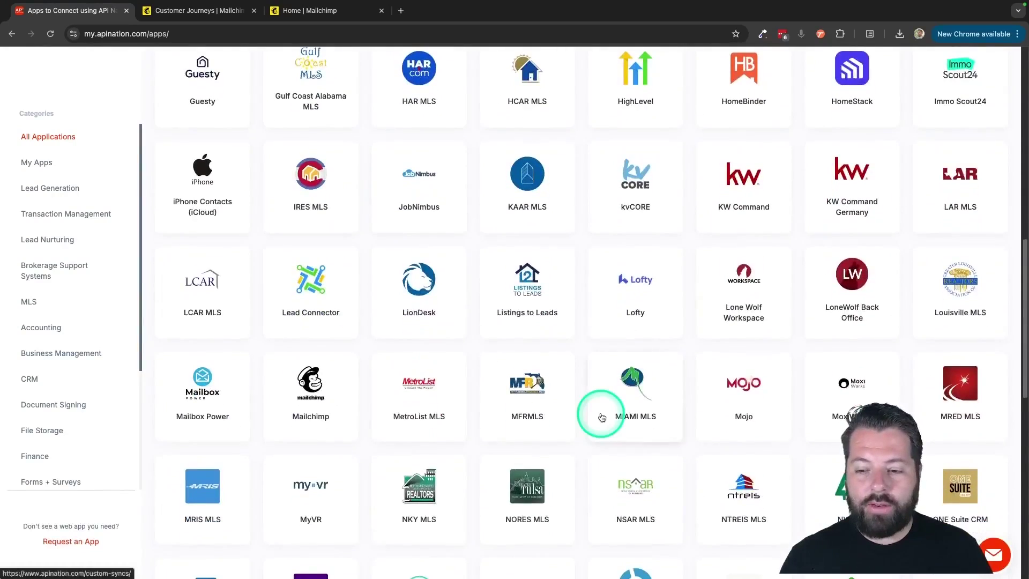
scroll(600, 416, "down", 3)
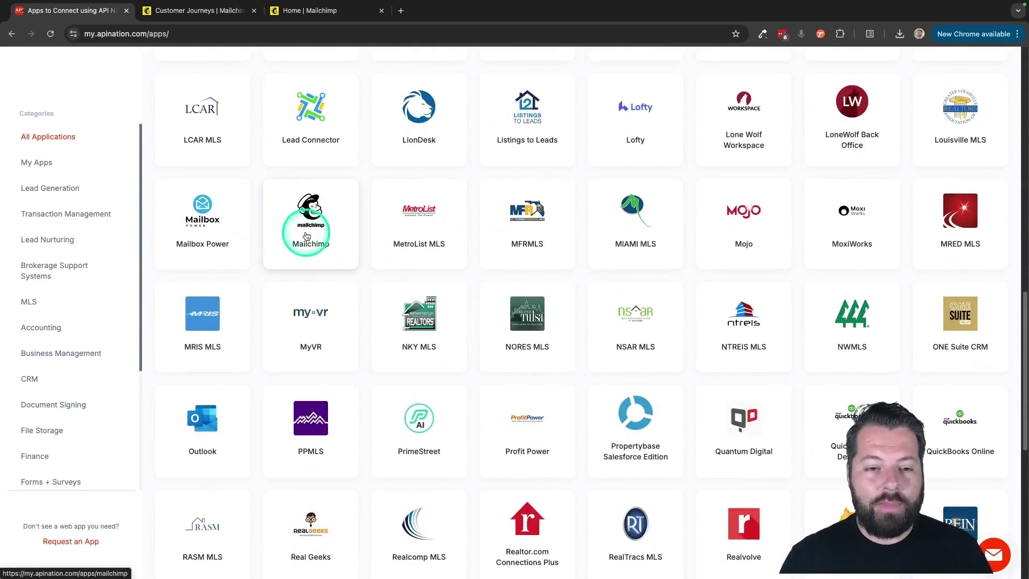
left_click(313, 217)
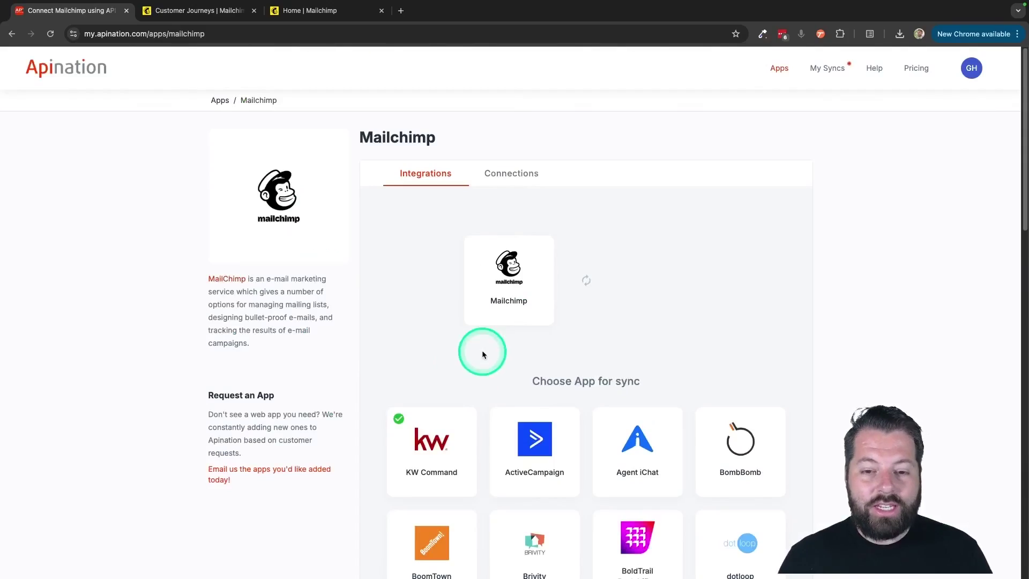
- Look through the full list of apps that can be synced with Mailchimp
scroll(482, 351, "down", 2)
scroll(606, 344, "down", 4)
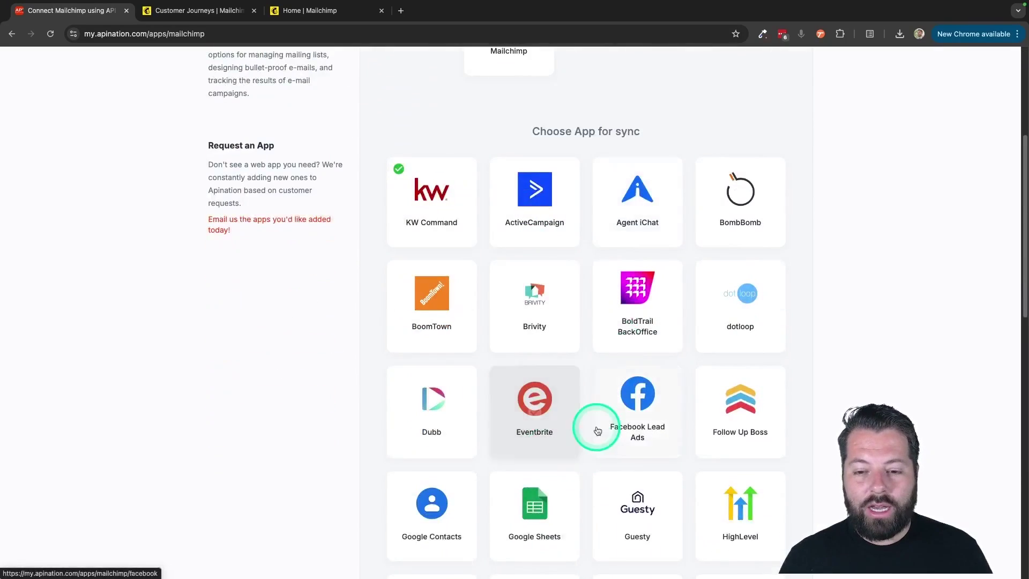
scroll(595, 430, "down", 8)
scroll(598, 431, "down", 5)
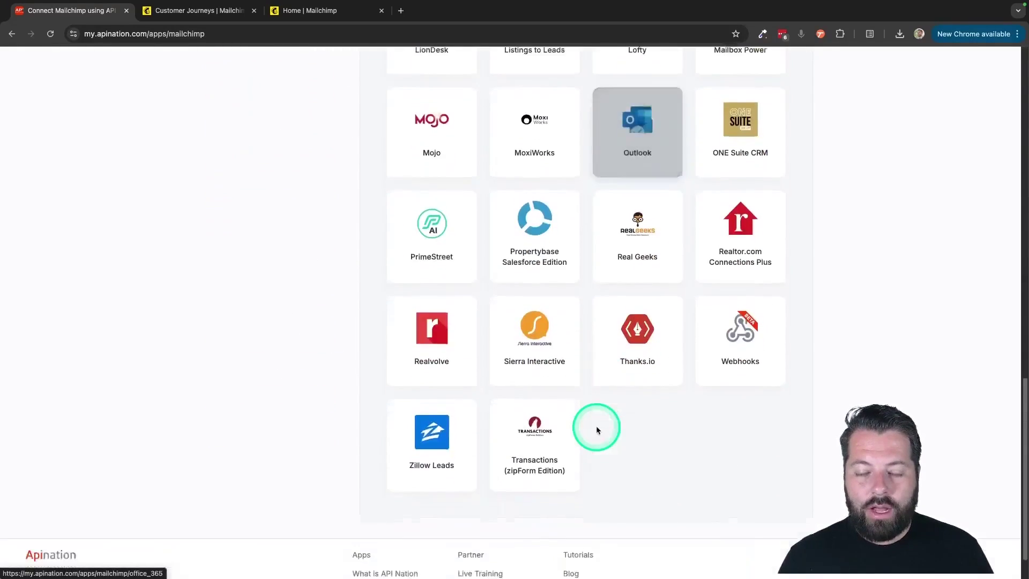
scroll(597, 430, "up", 8)
scroll(597, 431, "up", 10)
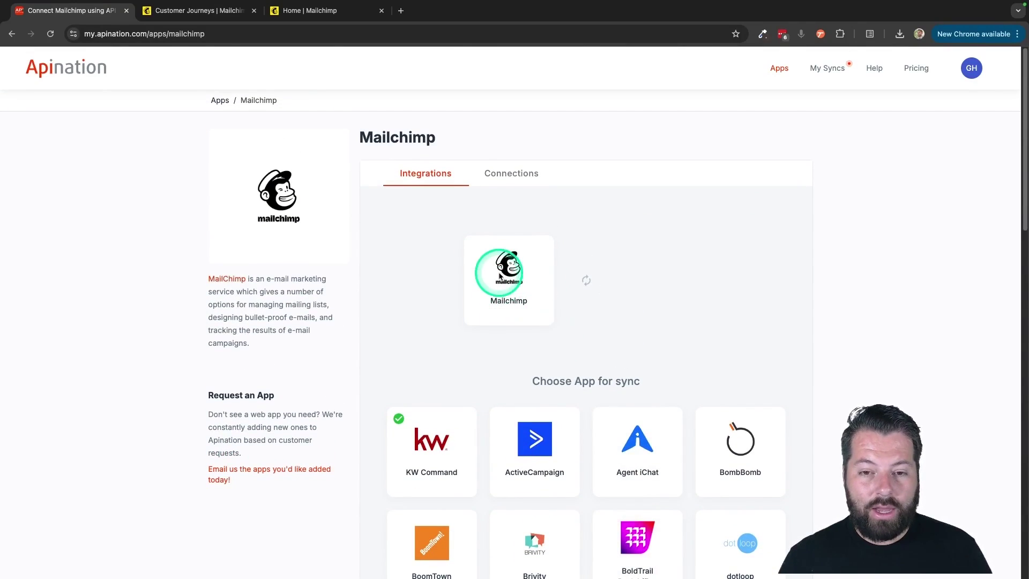
- Start adding a Mailchimp account connection and name it "Gabe Co"
left_click(505, 176)
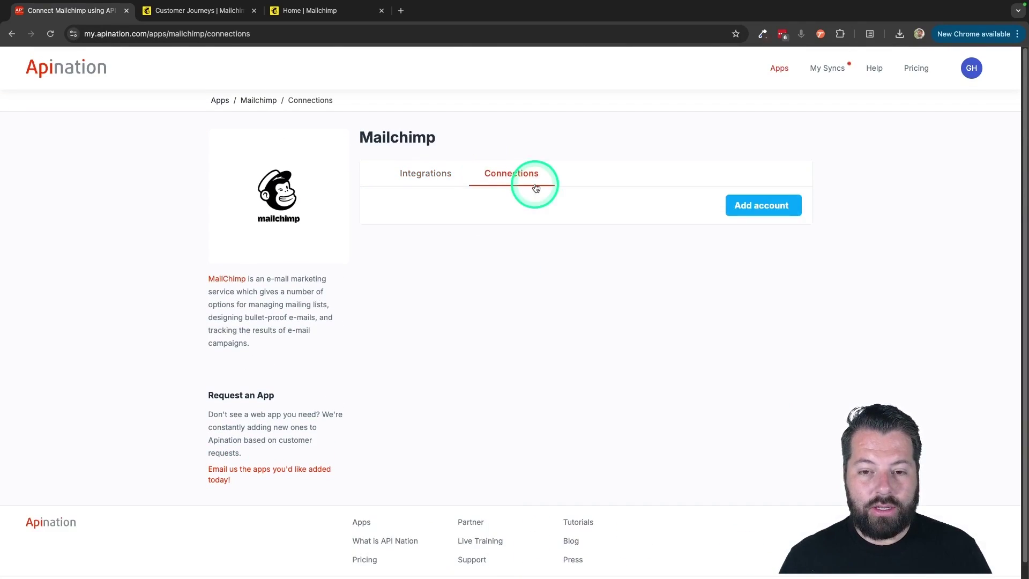
left_click(750, 207)
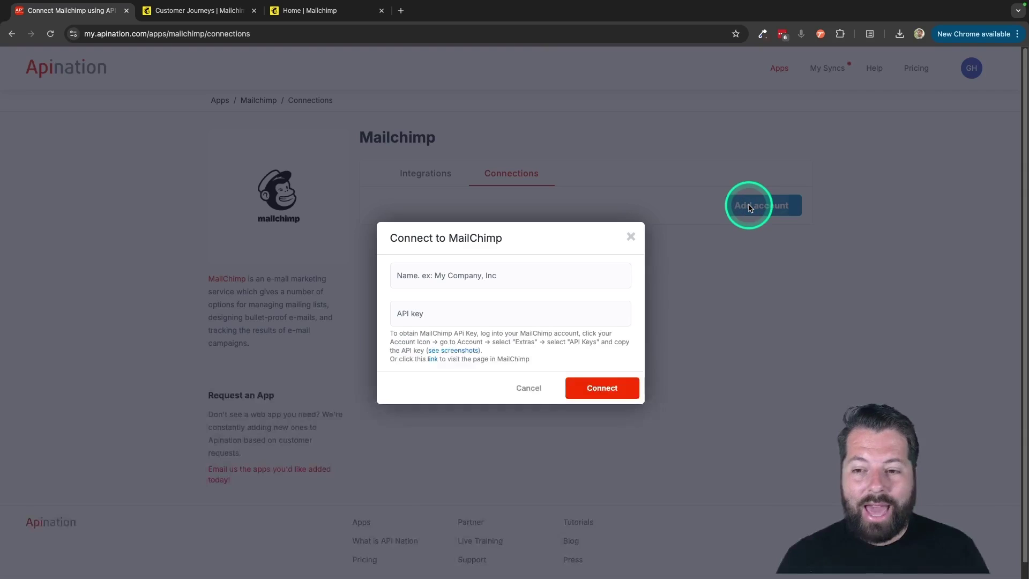
left_click(406, 276)
type("Gabe Co")
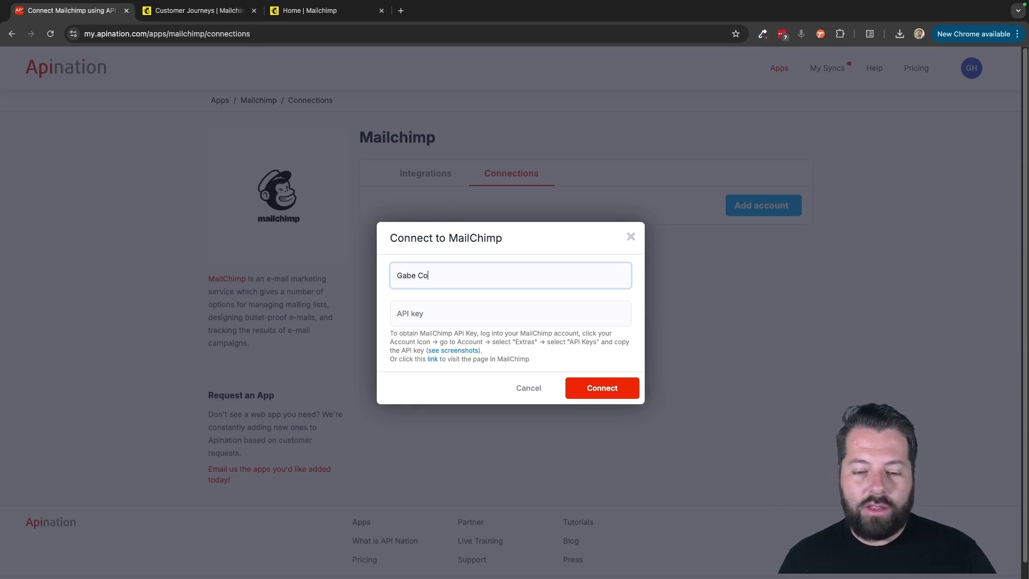
left_click_drag(394, 278, 455, 277)
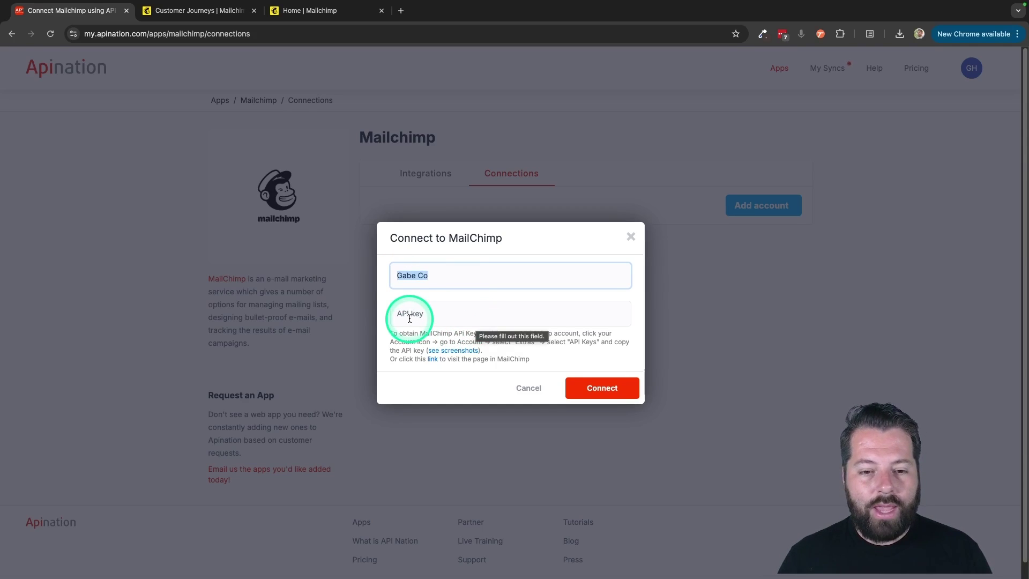
left_click(438, 312)
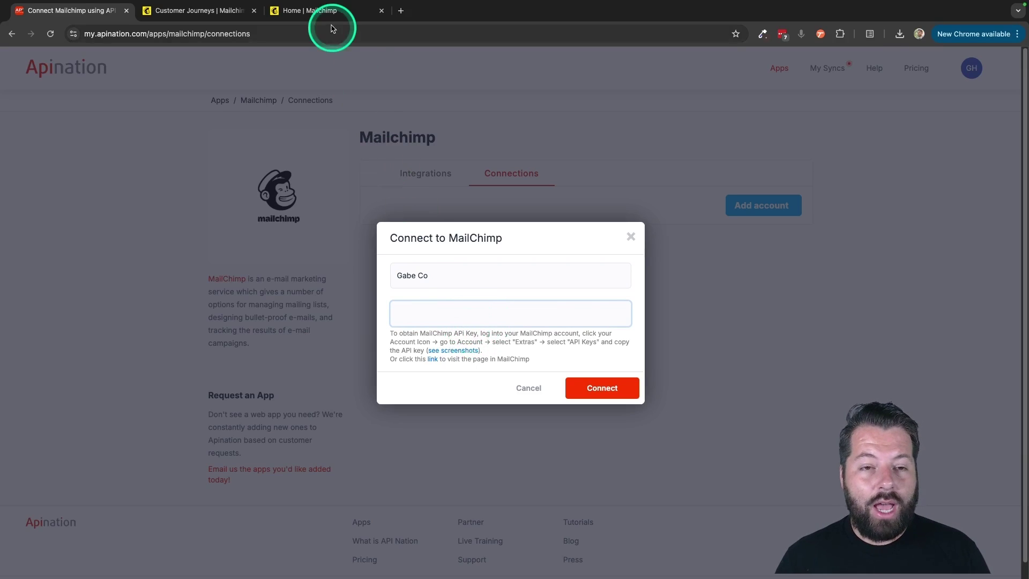
- Switch to the Mailchimp site and open the API keys page from the account profile's extras
left_click(322, 10)
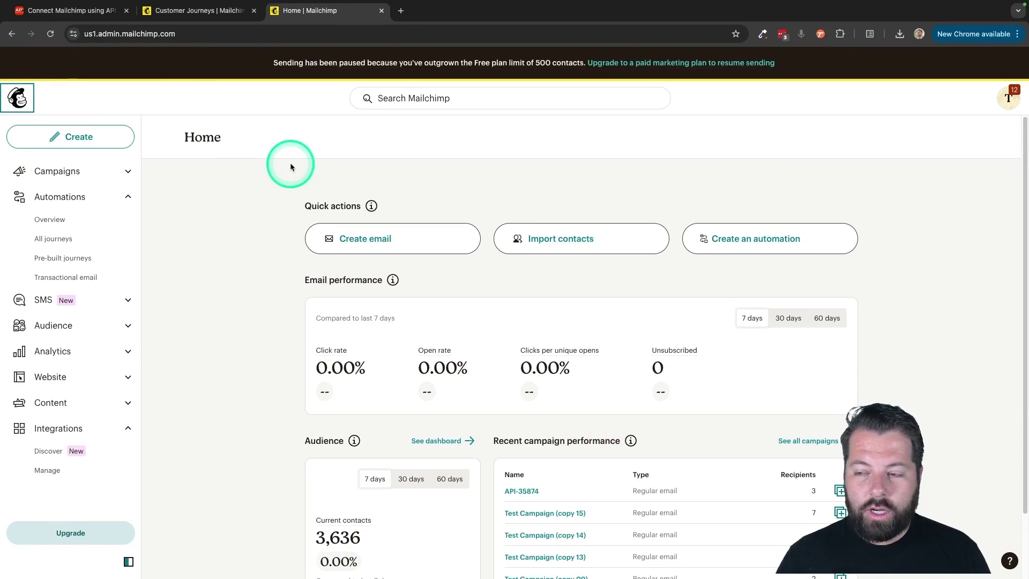
left_click(1009, 101)
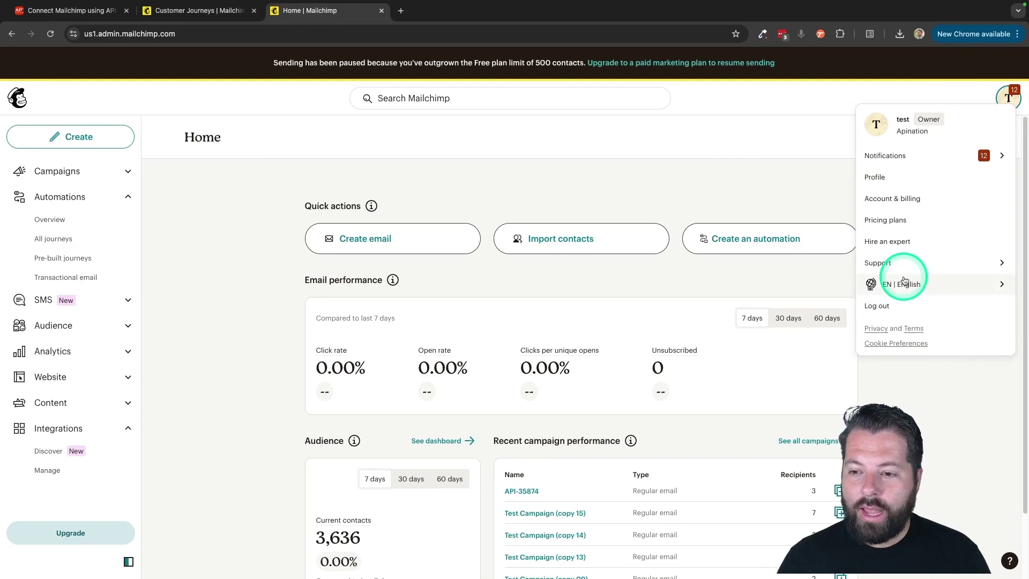
left_click(884, 178)
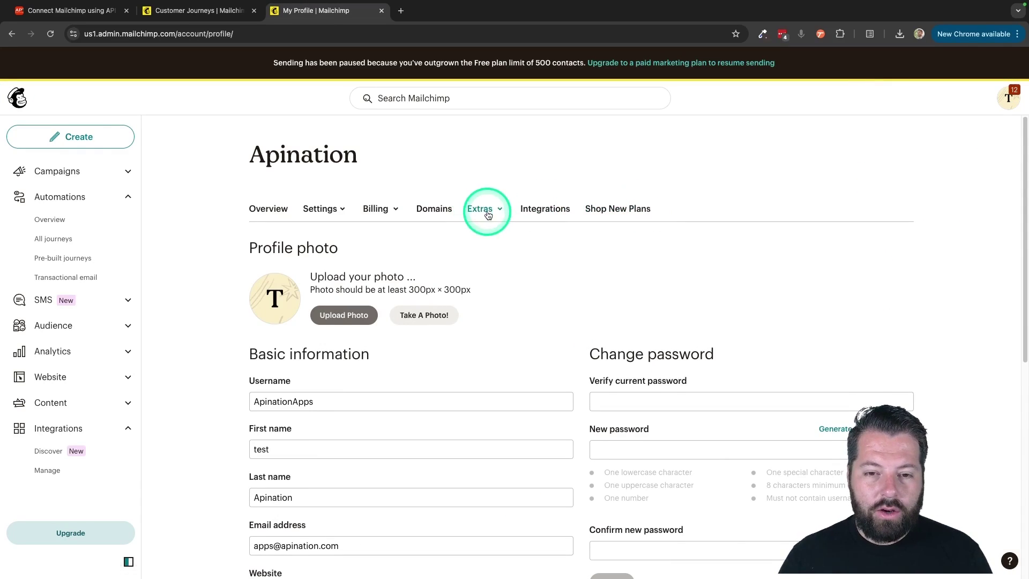
left_click(503, 211)
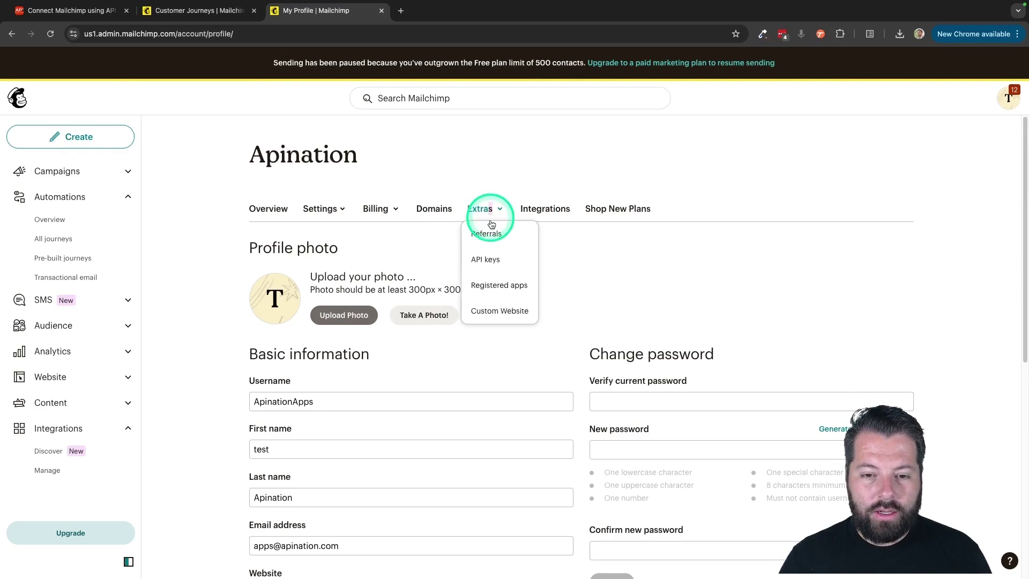
left_click(489, 262)
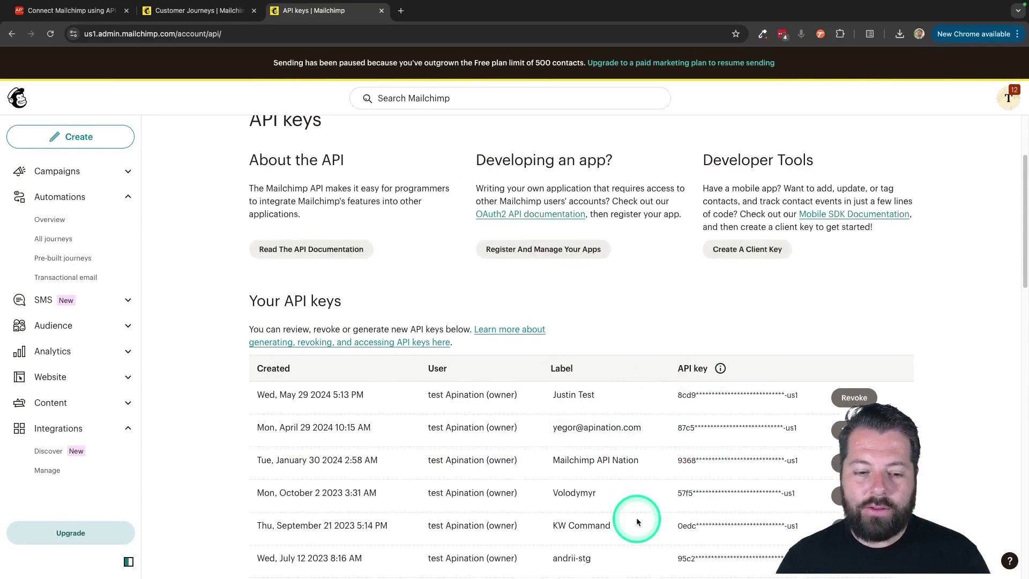
- Generate a new Mailchimp API key named "Gabe Co Key" and copy it to the clipboard
scroll(637, 520, "down", 3)
scroll(661, 356, "down", 10)
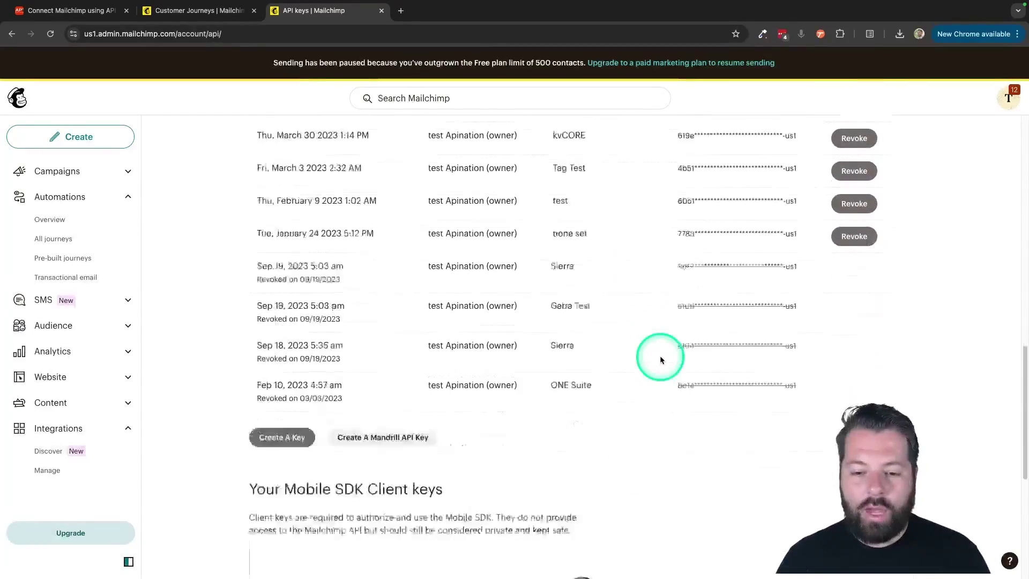
left_click(278, 332)
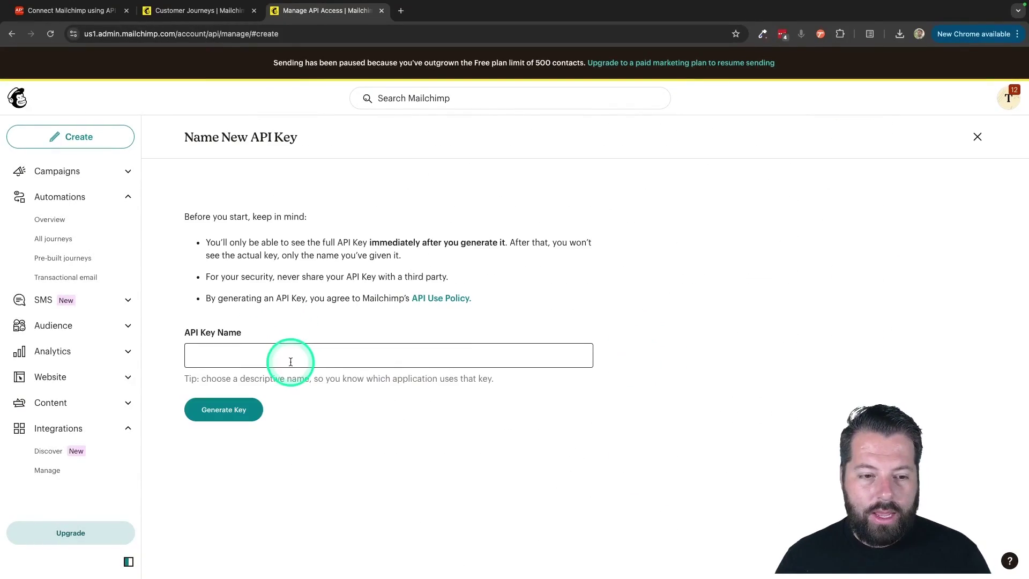
left_click(290, 360)
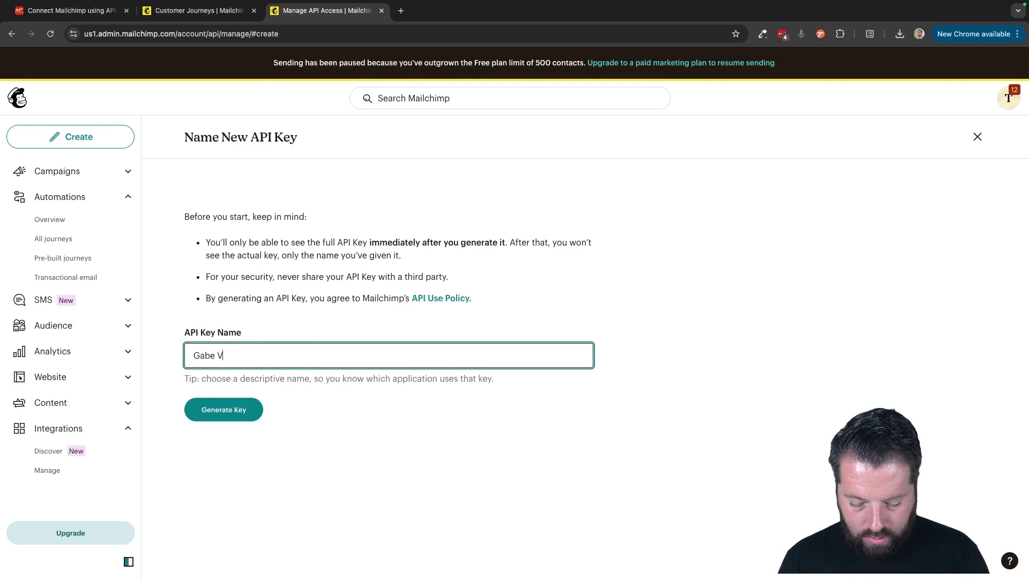
left_click(236, 412)
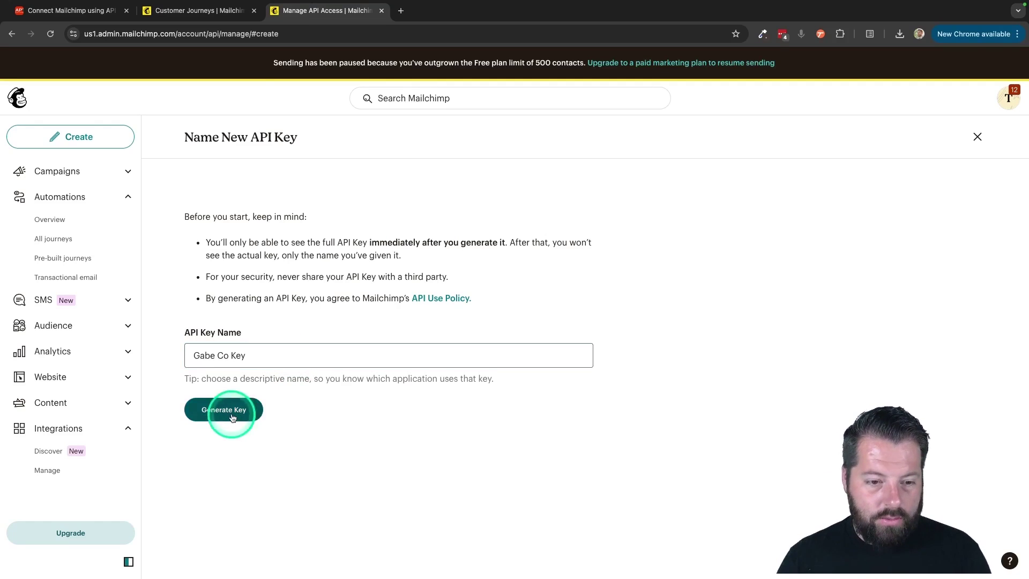
left_click(223, 267)
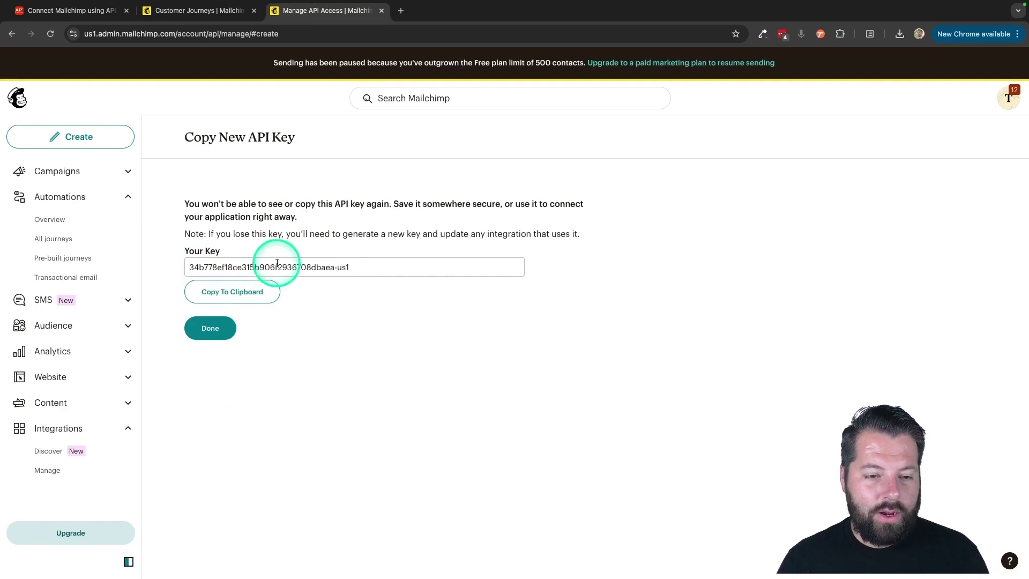
left_click(231, 292)
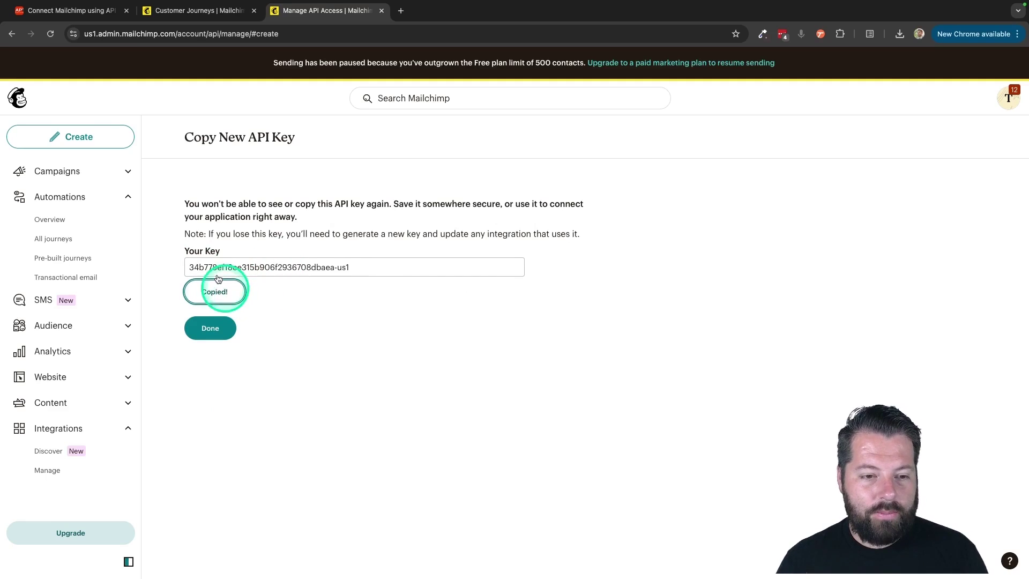
- Return to Apination, paste the copied API key into the Mailchimp connection form and connect the account
left_click(80, 11)
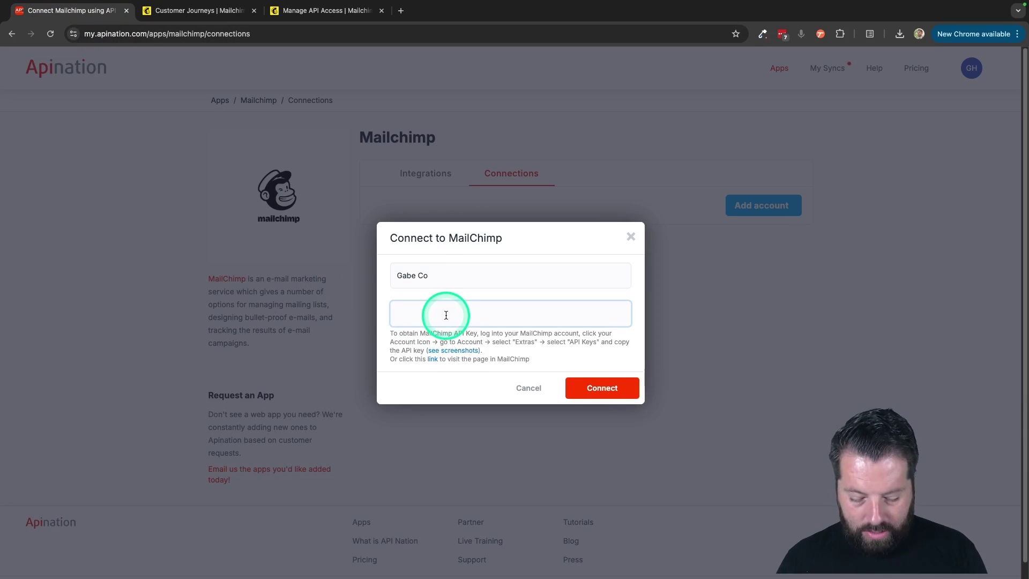
key("super+v")
left_click(594, 389)
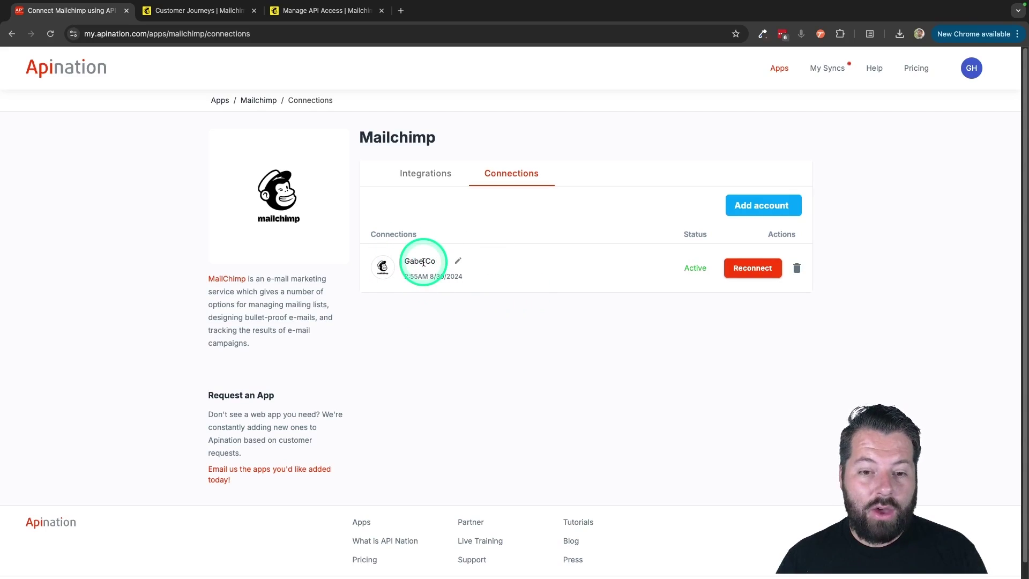
- Choose HighLevel as the app to sync with Mailchimp from the integrations list
left_click(425, 175)
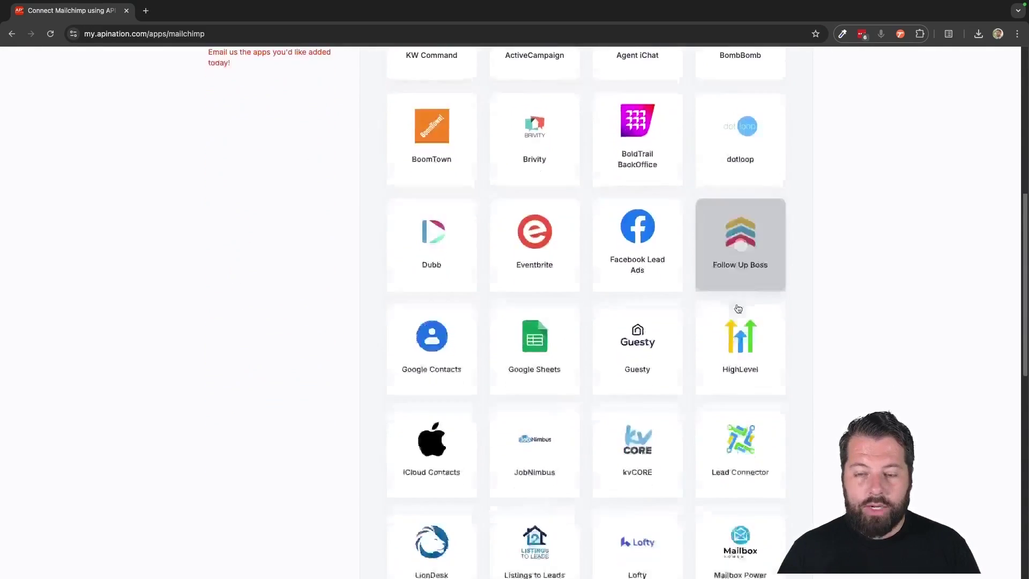
left_click(731, 328)
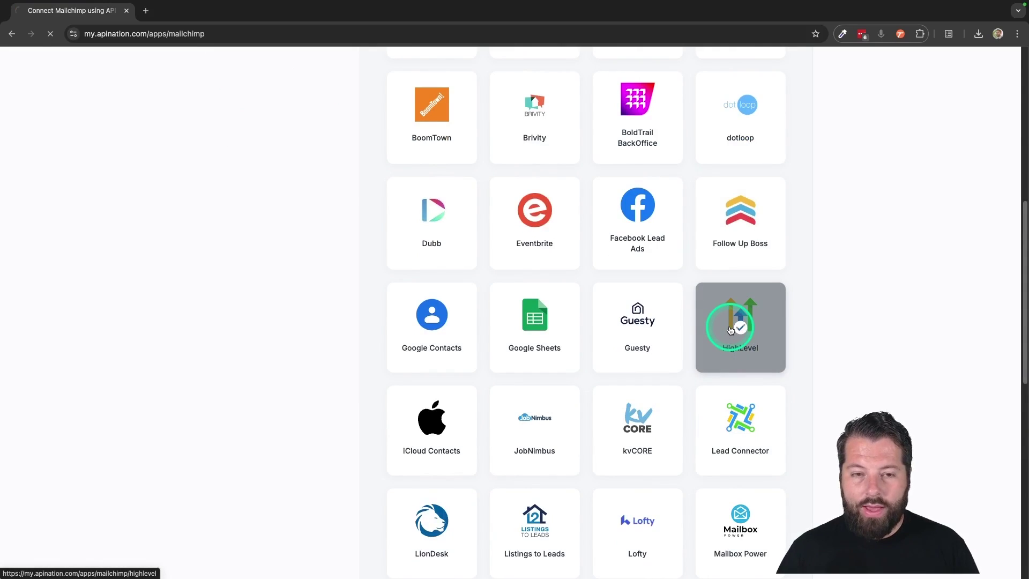
left_click(594, 360)
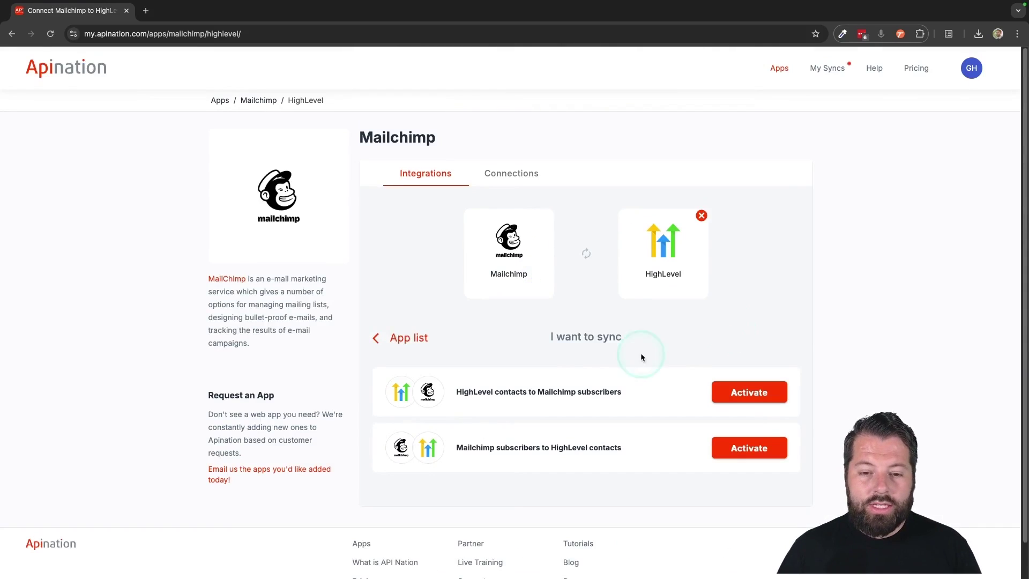
- Activate the sync that sends HighLevel contacts to Mailchimp subscribers
left_click(546, 391)
scroll(546, 391, "down", 1)
left_click(411, 354)
left_click(397, 410)
left_click(404, 356)
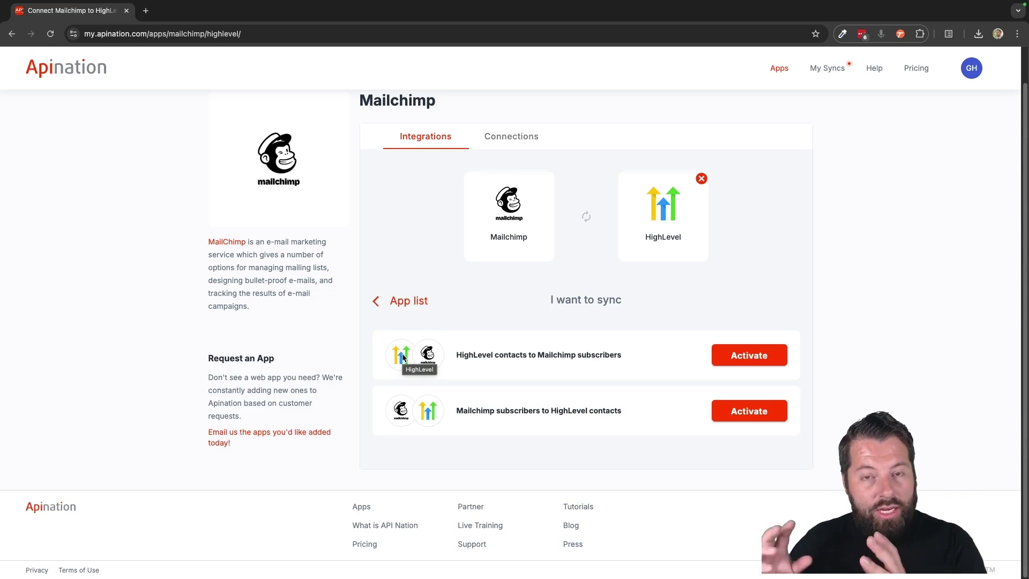
left_click(432, 357)
left_click(755, 356)
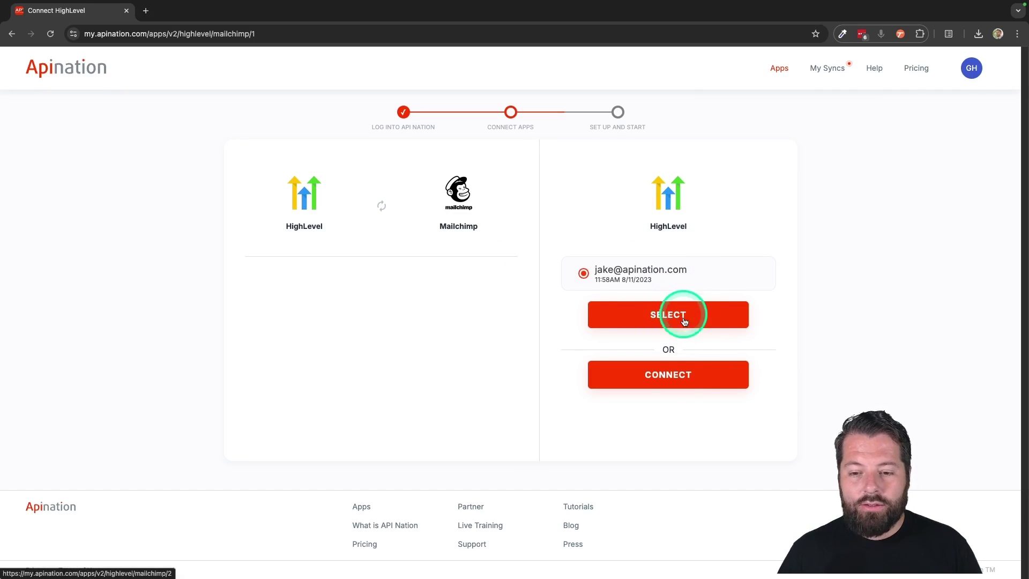
- Open the dialog for connecting a new HighLevel account and dismiss it without adding one
left_click(670, 377)
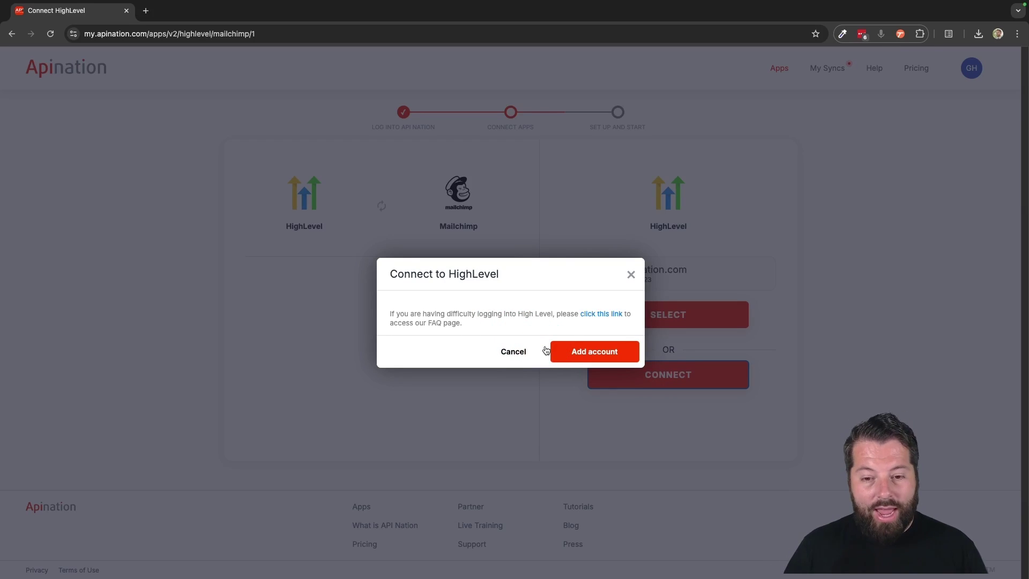
left_click(631, 275)
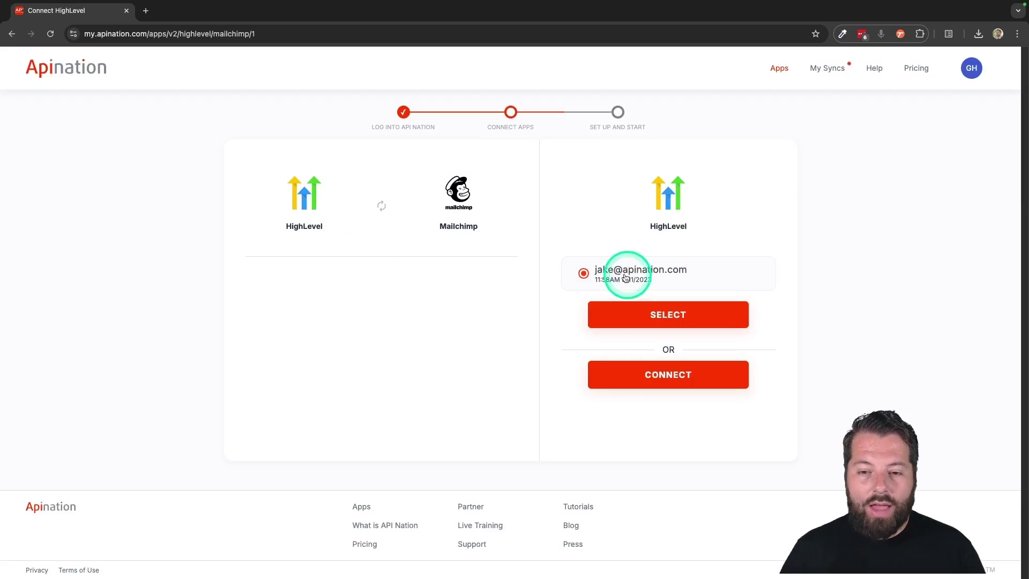
- Select the already connected HighLevel account and the existing Mailchimp account for the sync
left_click(648, 314)
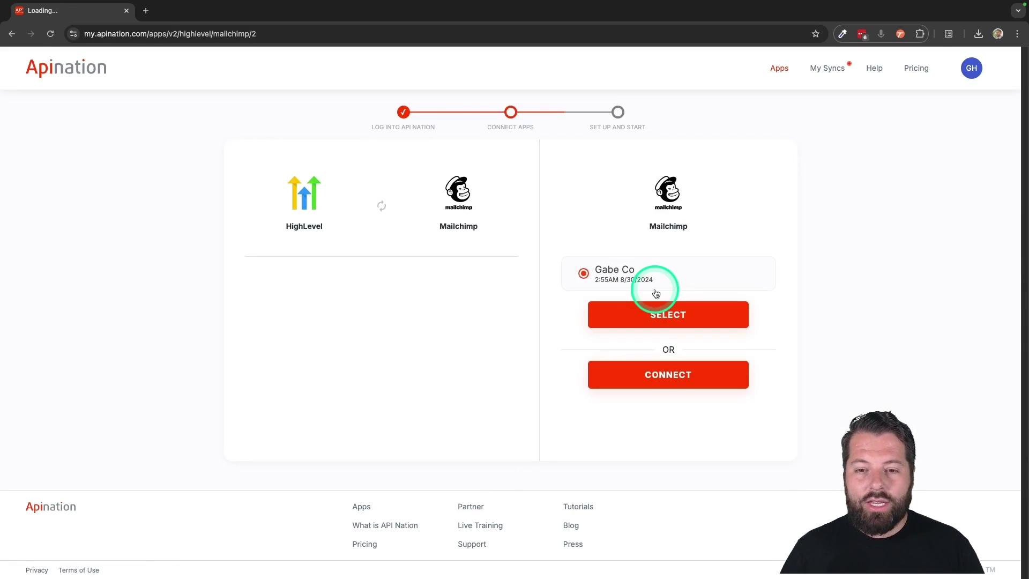
left_click(652, 319)
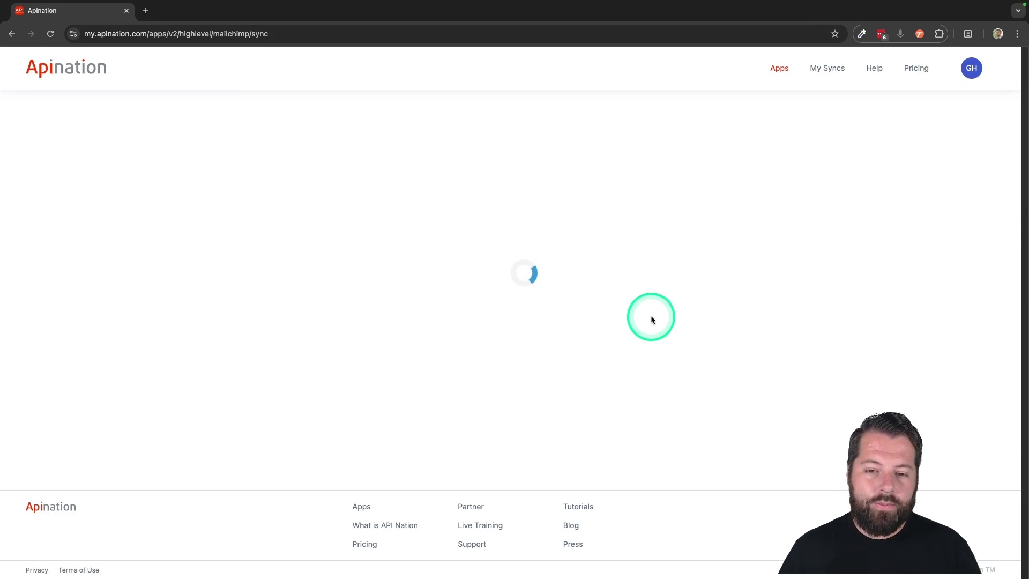
scroll(652, 319, "down", 1)
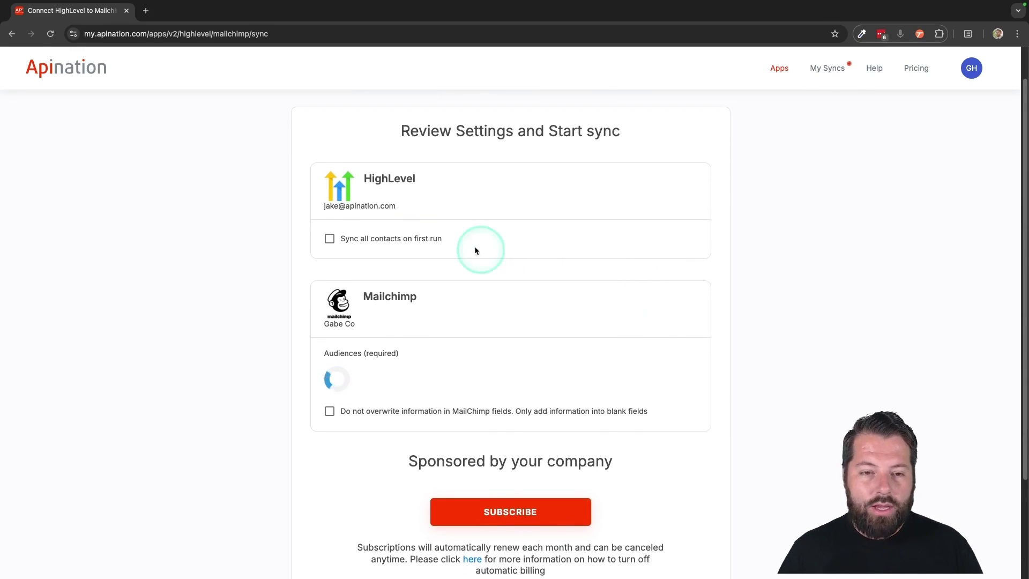
- Enable syncing all contacts on first run for HighLevel, and disable it again
scroll(469, 283, "down", 1)
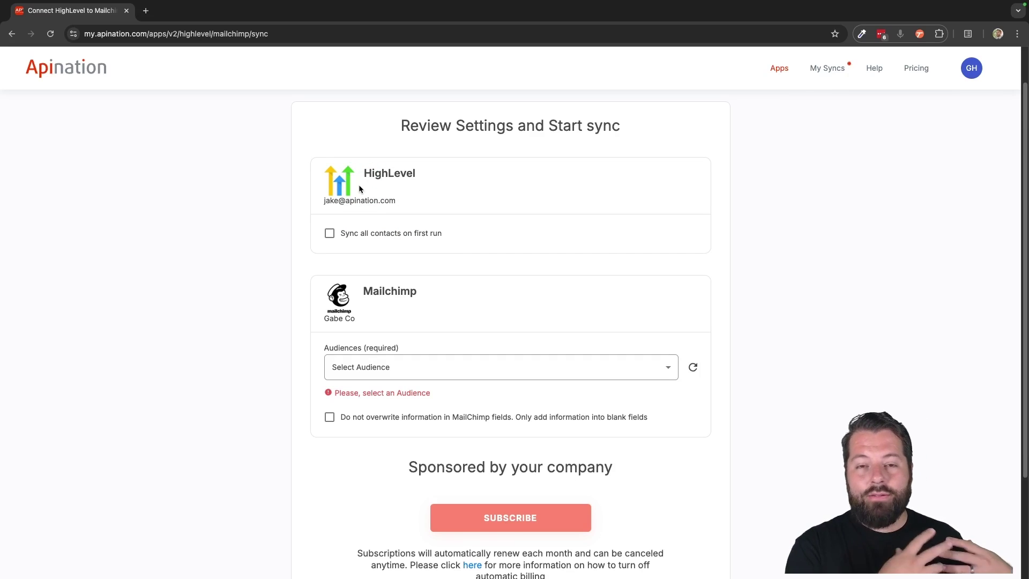
left_click(330, 234)
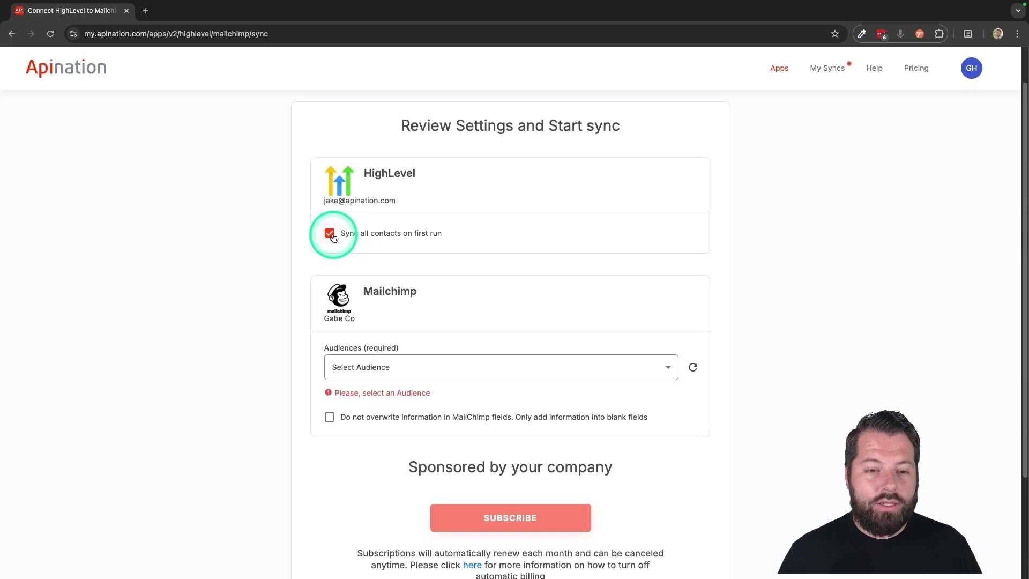
left_click(330, 234)
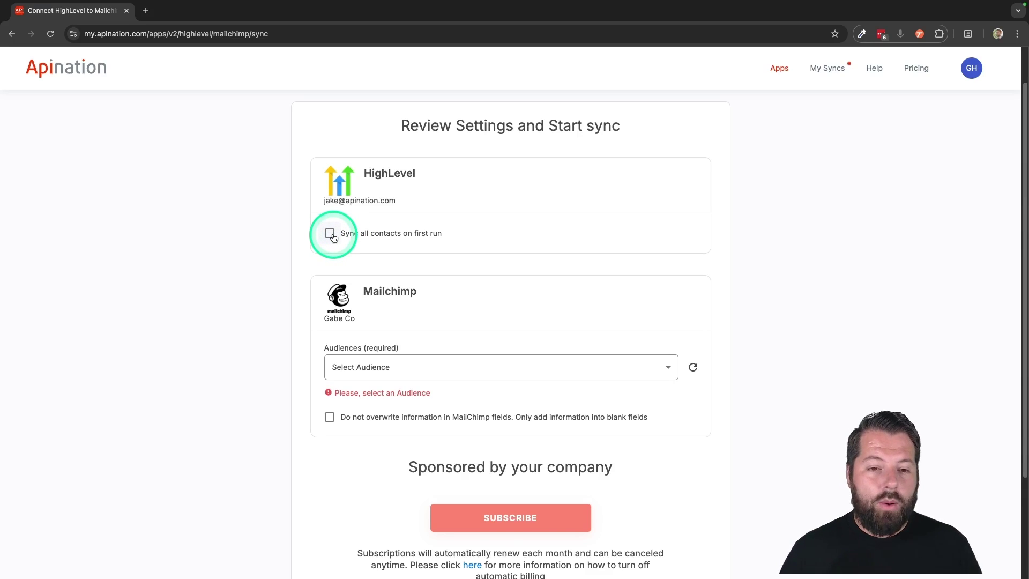
- Choose Real Estate Clients as the Mailchimp audience that receives the contacts
scroll(379, 299, "down", 2)
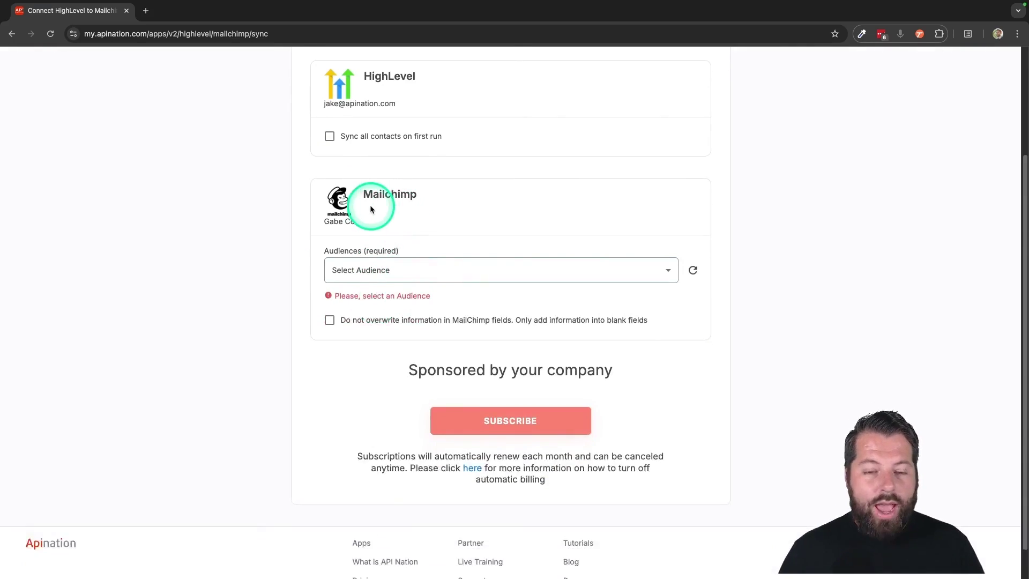
left_click(357, 269)
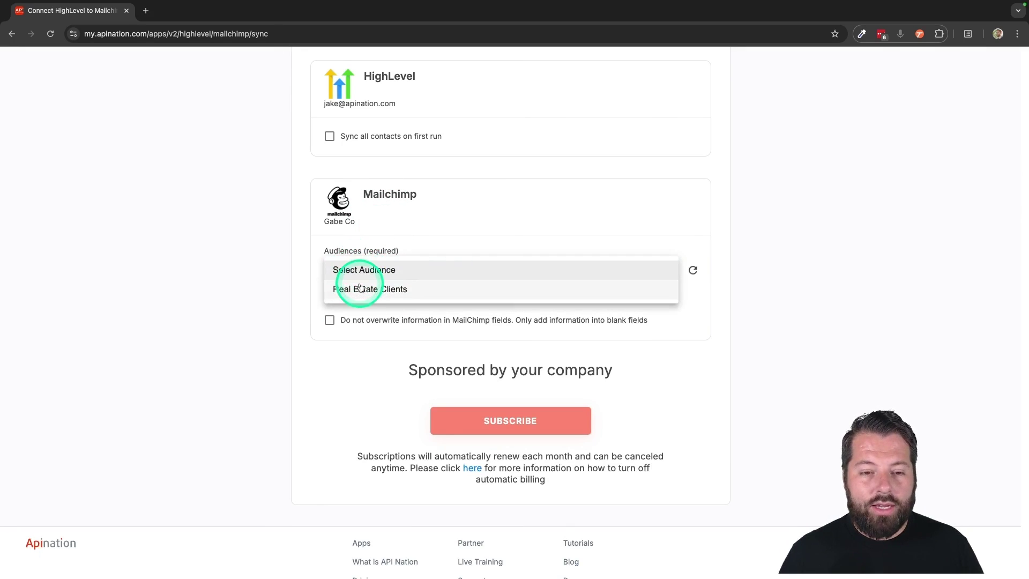
left_click(360, 289)
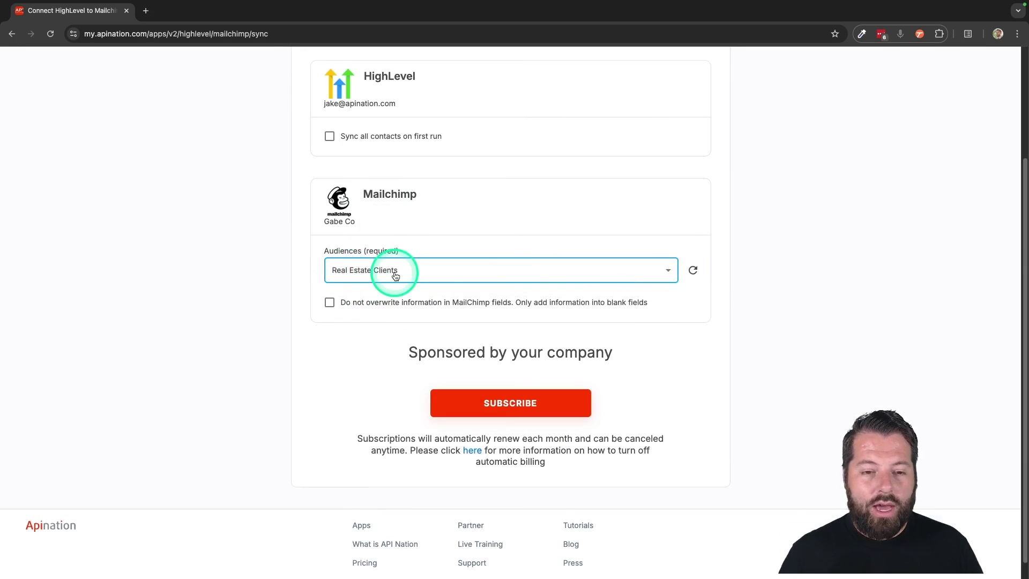
- Set the sync to not overwrite Mailchimp information and fill only blank fields, and subscribe to it
scroll(349, 315, "down", 1)
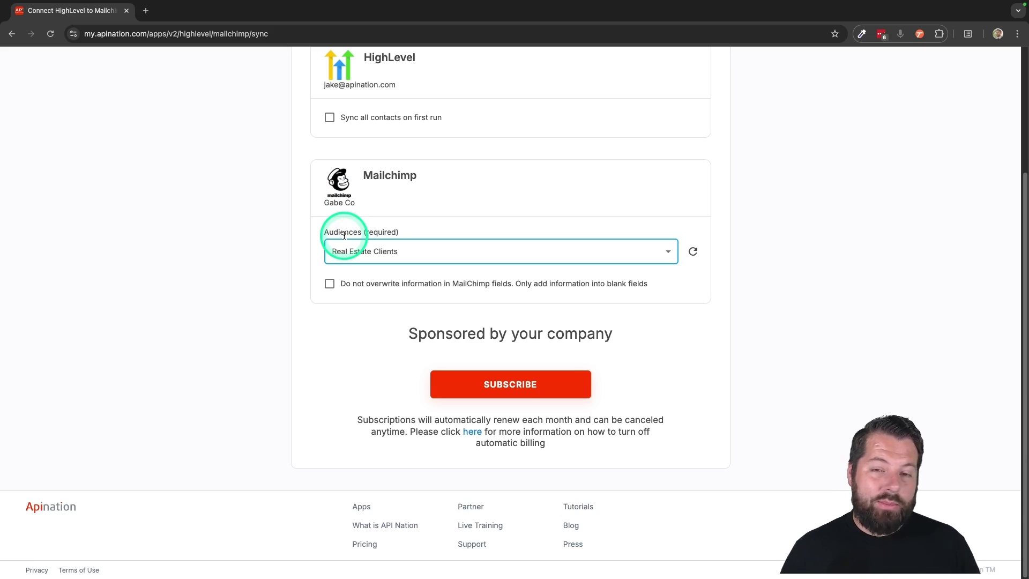
left_click(330, 284)
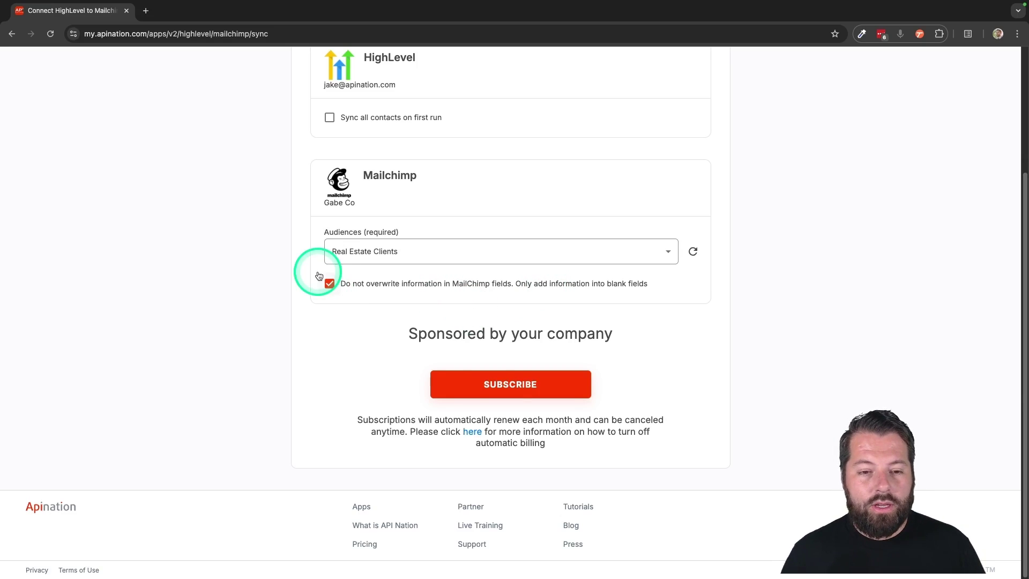
left_click(500, 399)
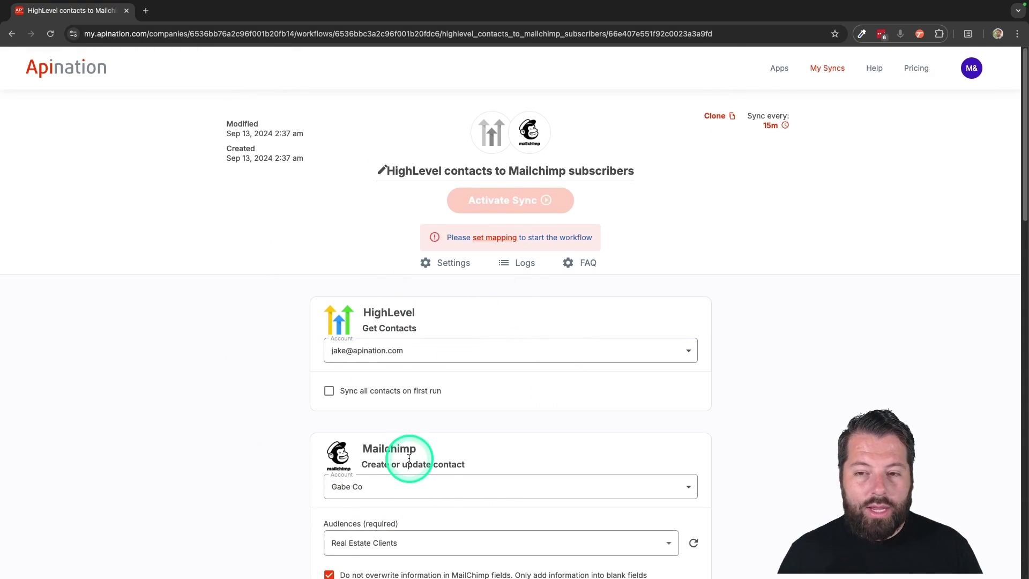
- Set the sync filter to contacts whose City equals Santa Barbara
scroll(409, 459, "down", 1)
scroll(409, 458, "down", 4)
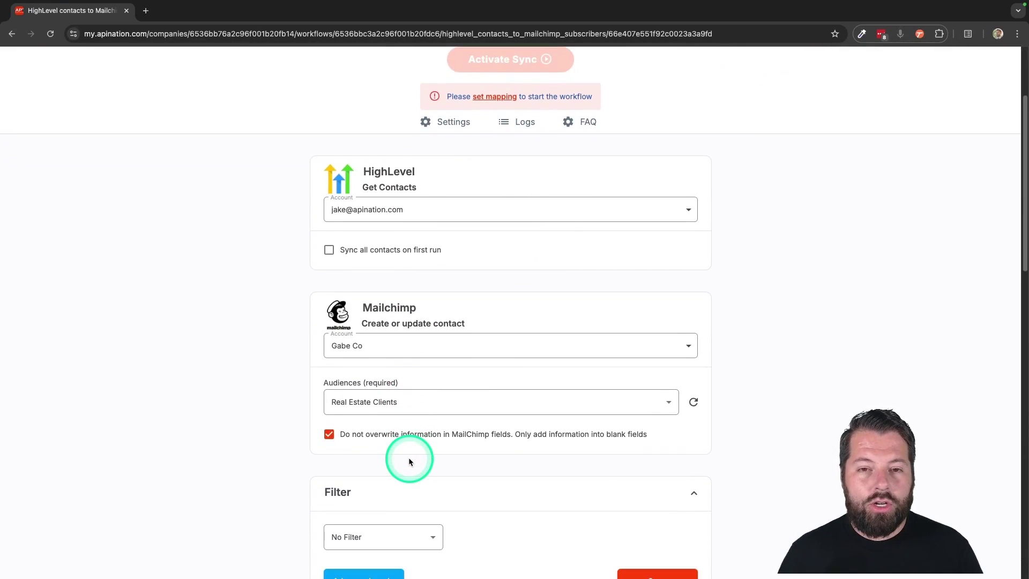
scroll(409, 461, "down", 4)
scroll(408, 296, "down", 5)
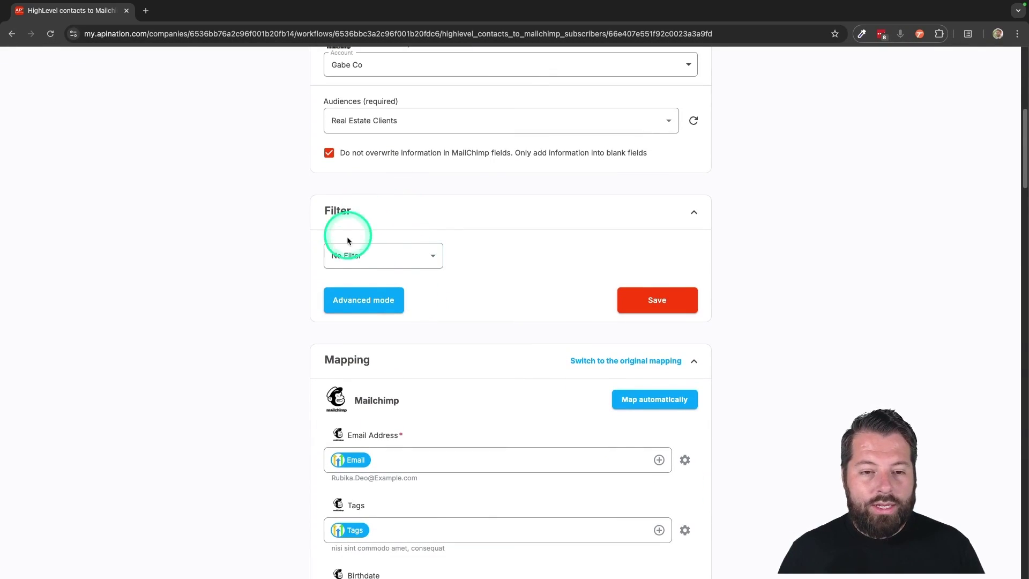
left_click(434, 256)
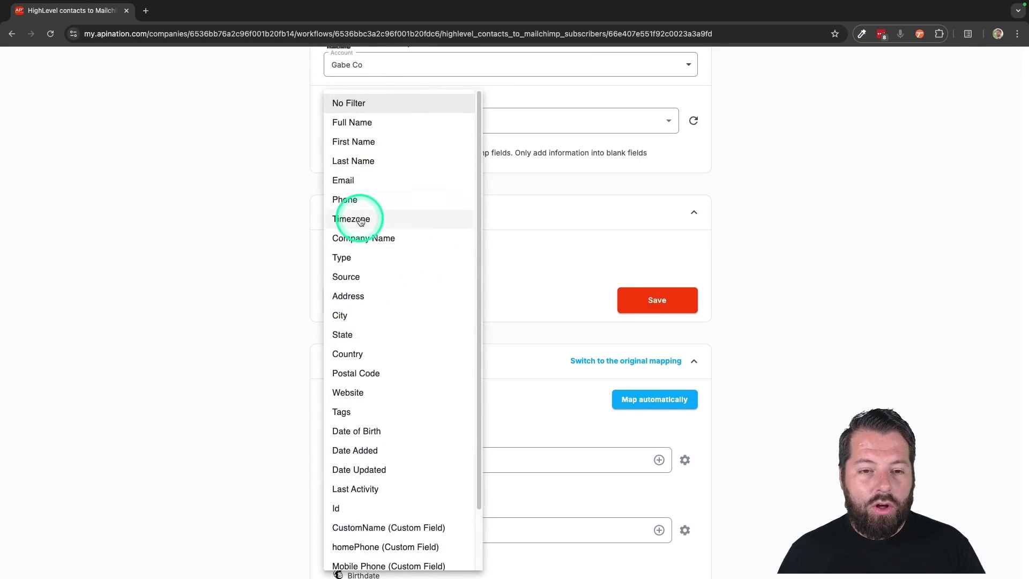
scroll(359, 399, "down", 1)
scroll(356, 412, "up", 1)
scroll(356, 412, "down", 3)
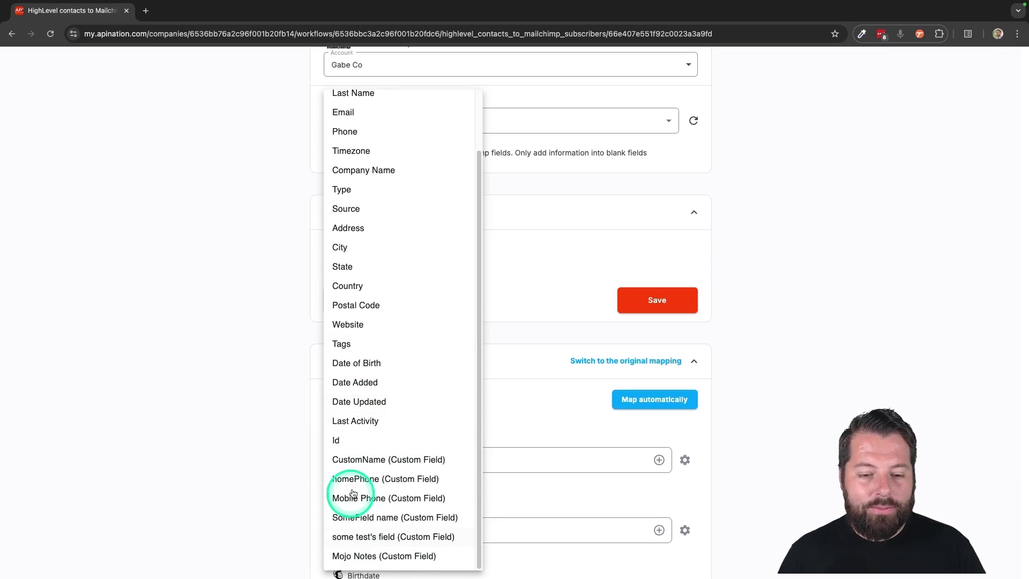
scroll(369, 464, "up", 3)
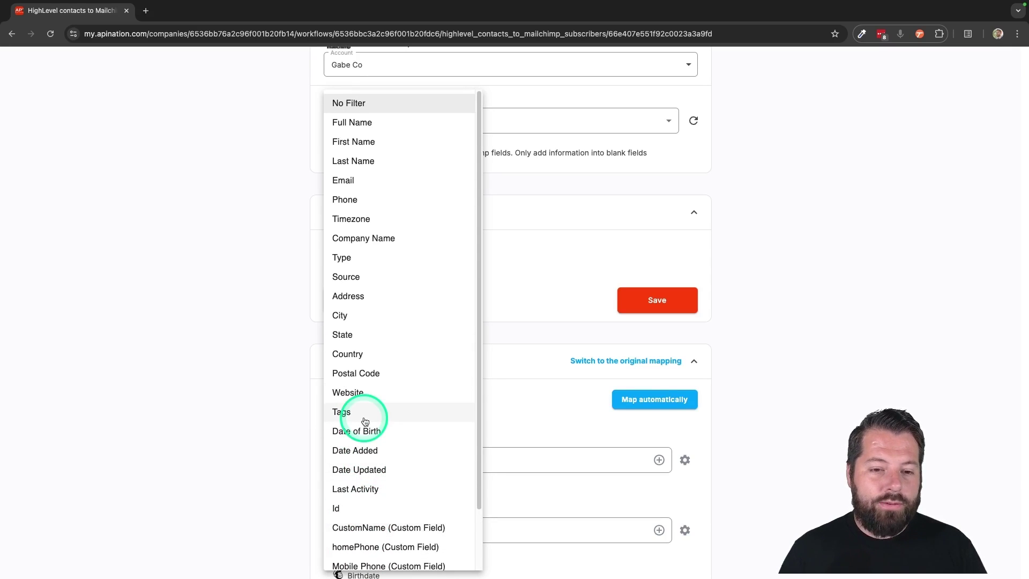
left_click(345, 315)
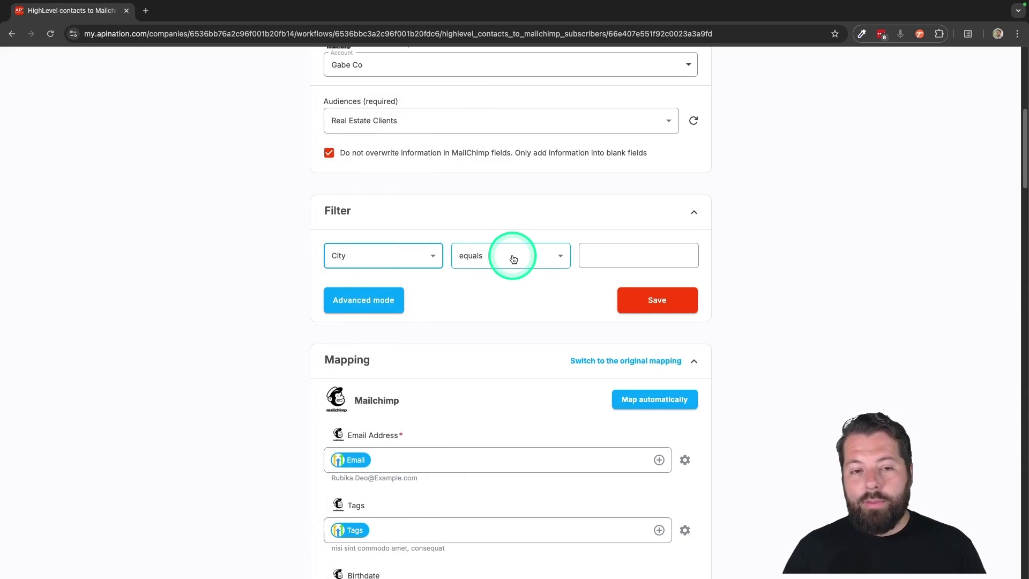
scroll(513, 260, "up", 2)
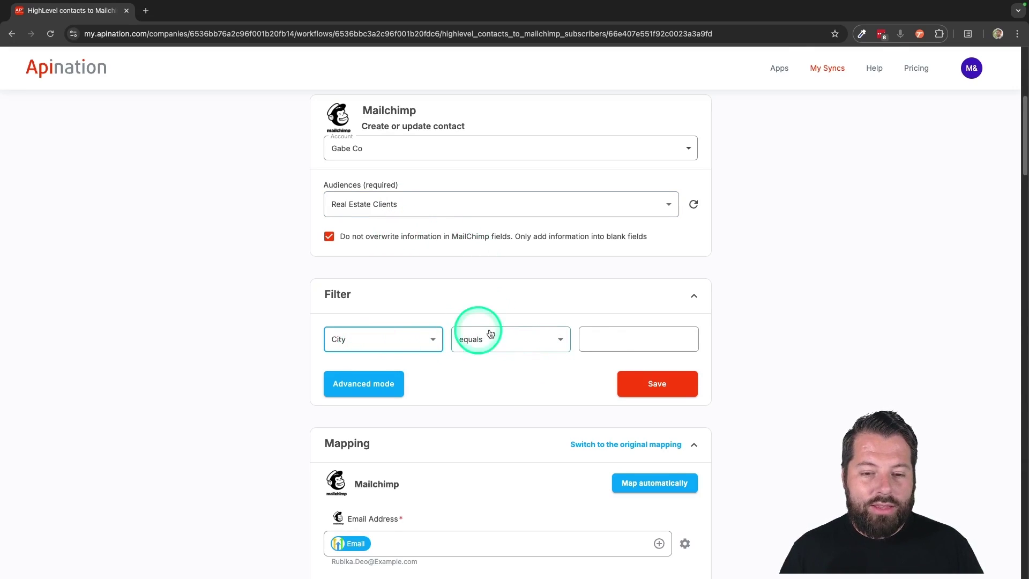
left_click(609, 336)
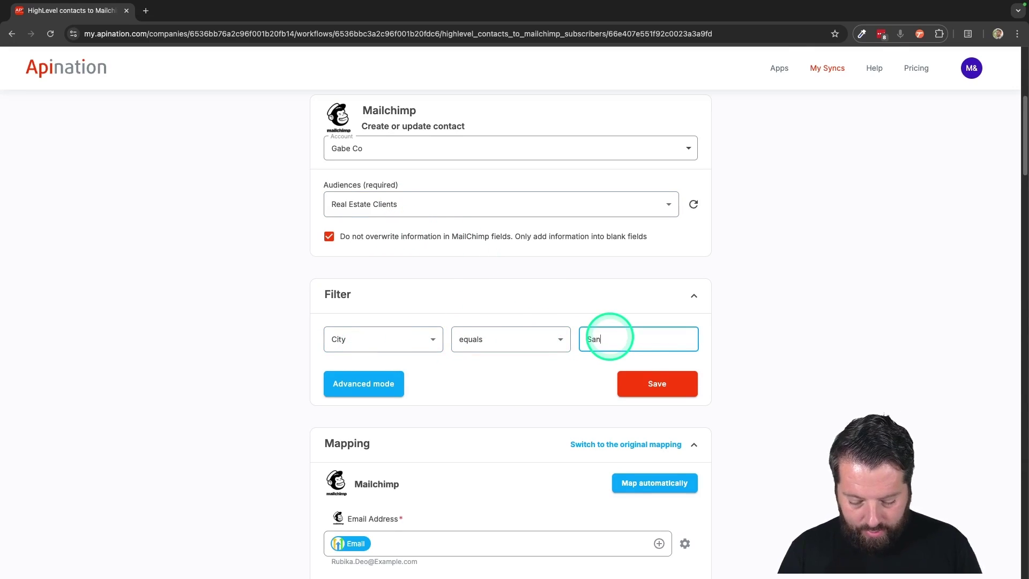
type("Santa Barbara")
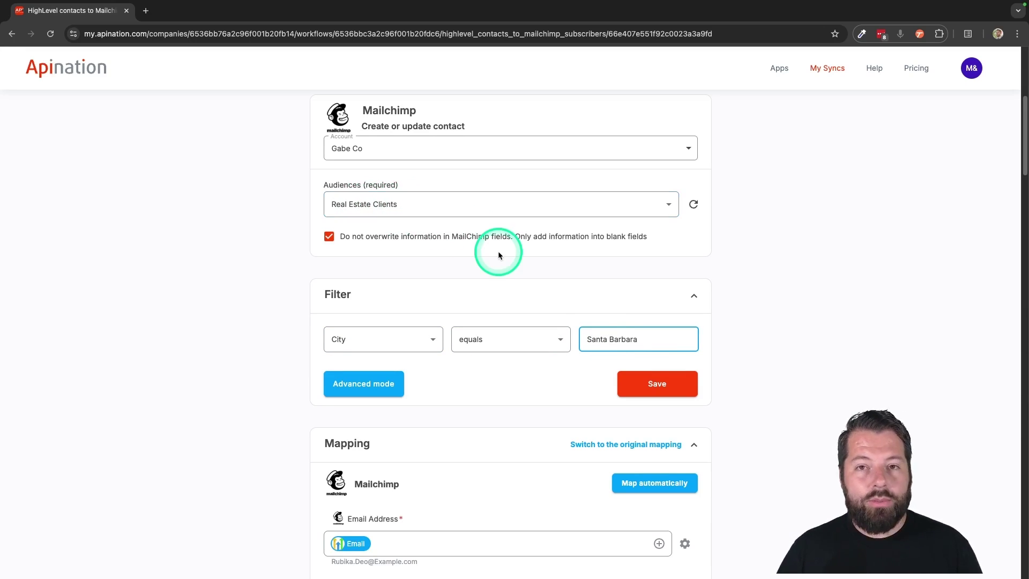
- Change the sync filter to Tags equals Mailchimp, and reset it to No Filter
left_click(432, 339)
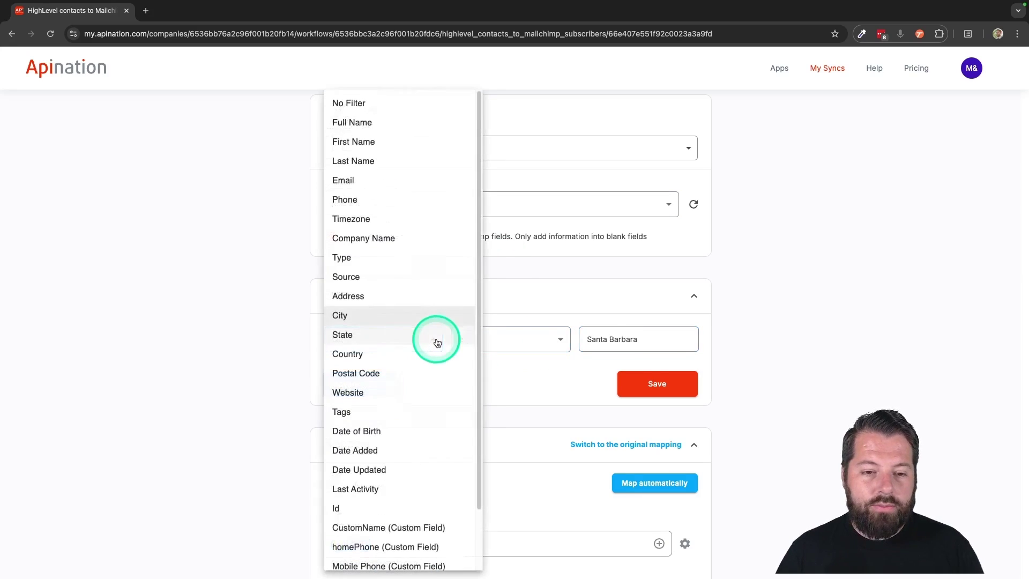
left_click(342, 412)
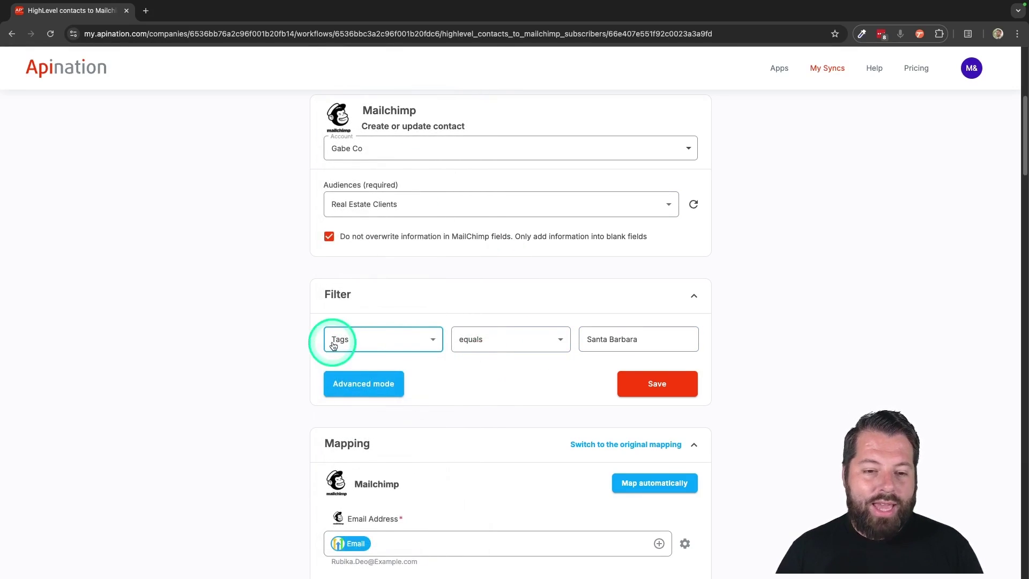
double_click(616, 340)
triple_click(616, 339)
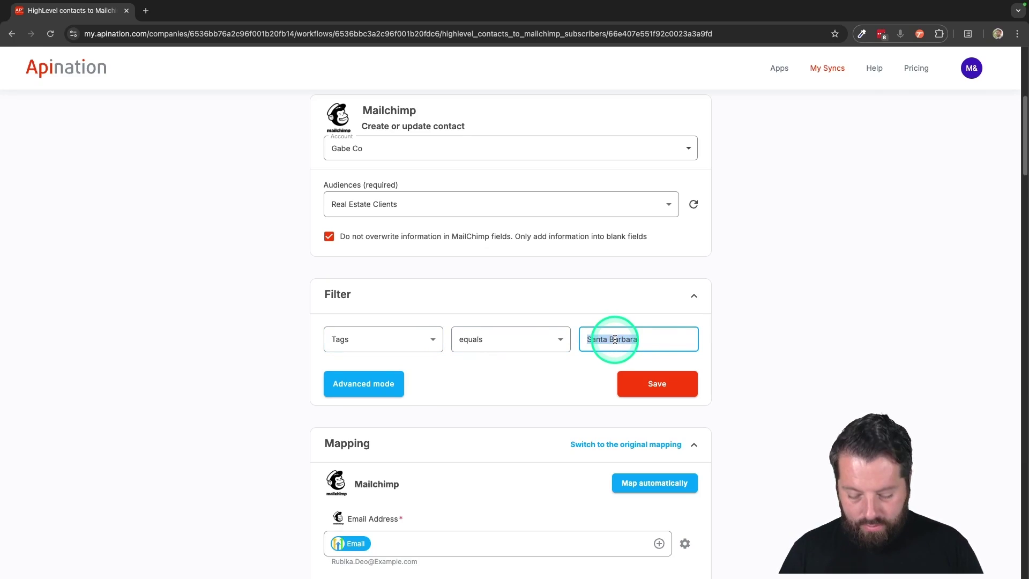
type("Mailchimp")
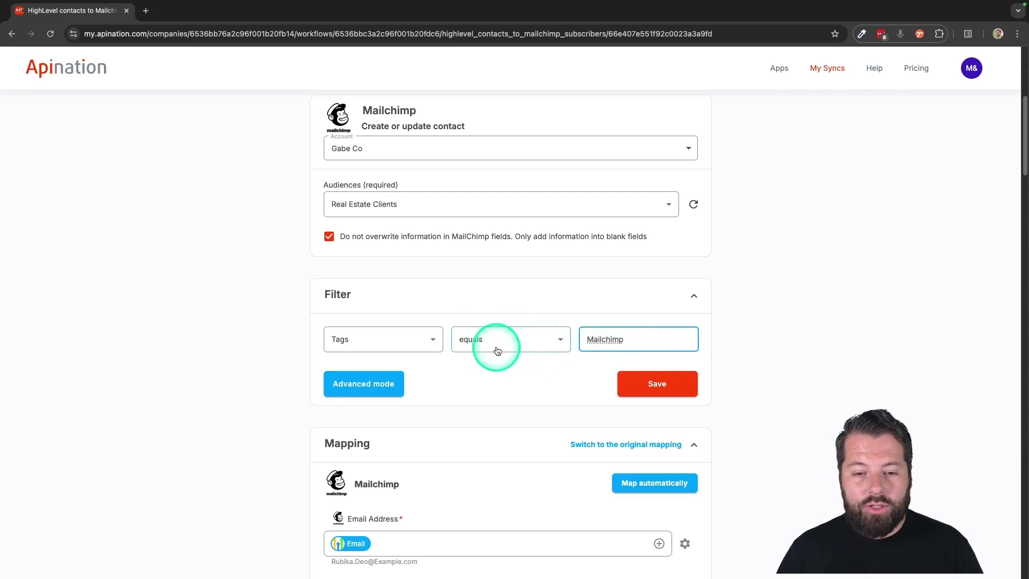
left_click(431, 339)
left_click(391, 67)
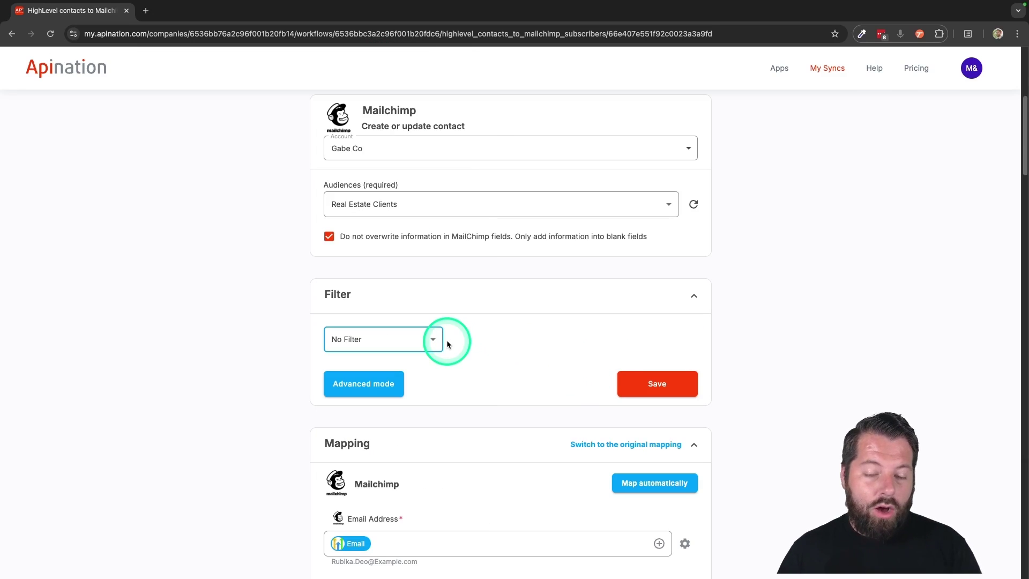
- Map the HighLevel Date of Birth field to the Mailchimp Birthdate field in the sync's mapping
scroll(469, 385, "down", 3)
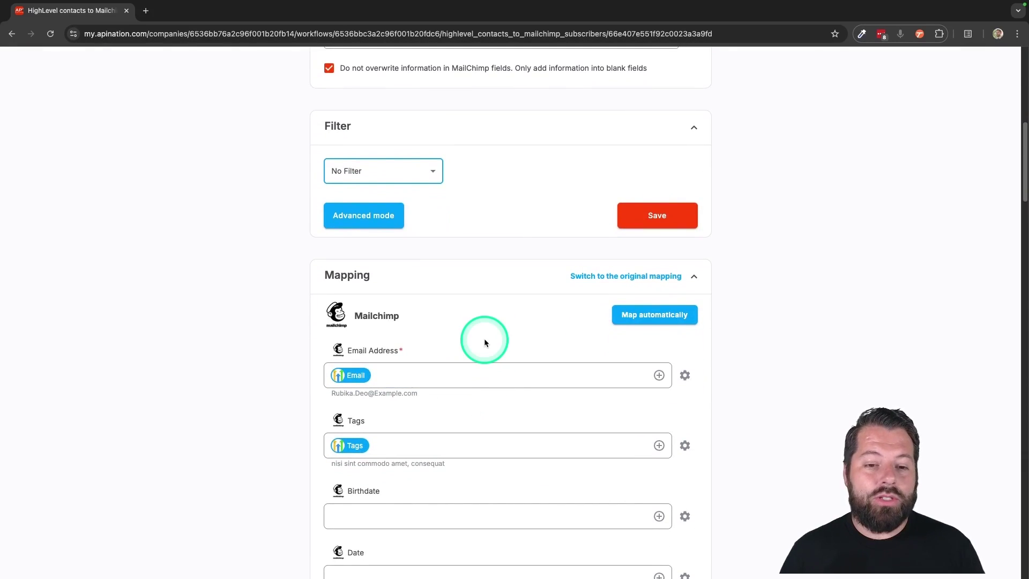
scroll(481, 340, "down", 2)
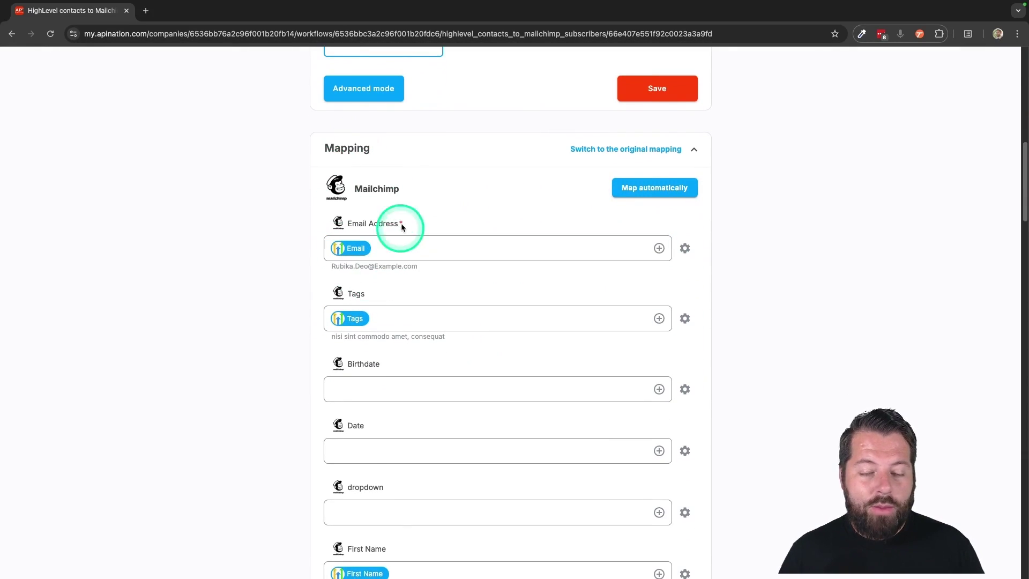
scroll(401, 207, "down", 2)
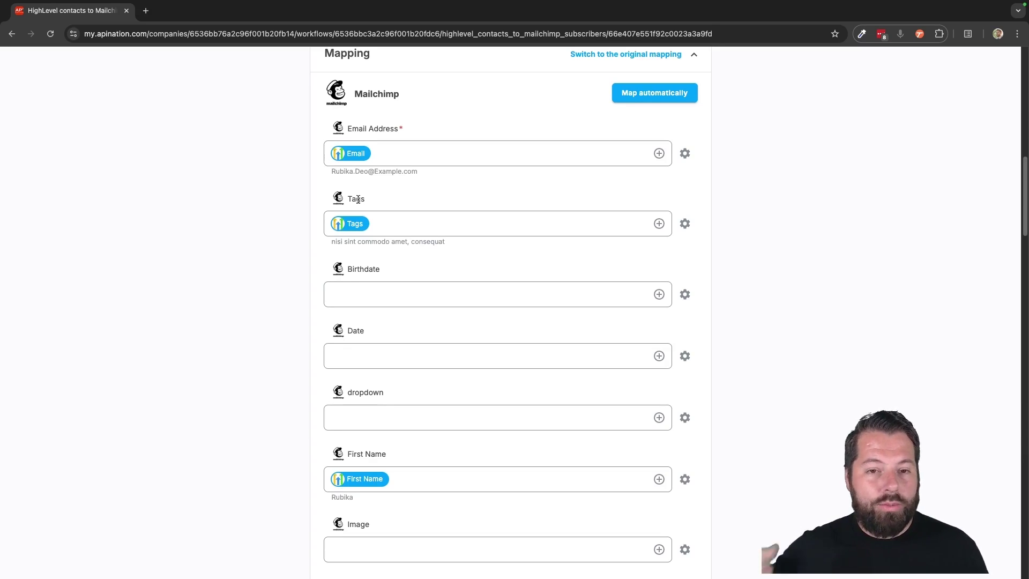
scroll(372, 272, "down", 5)
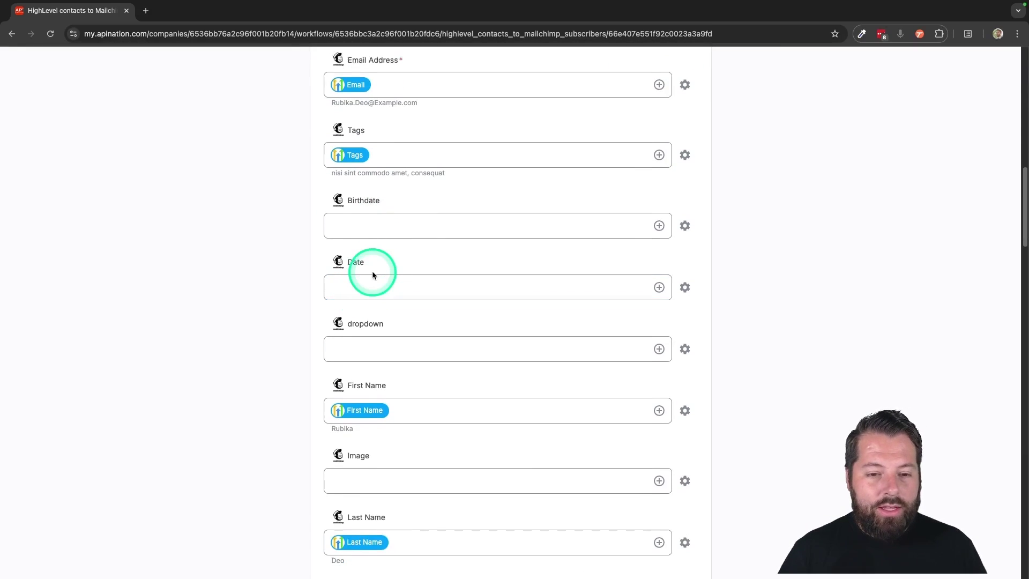
scroll(373, 274, "down", 4)
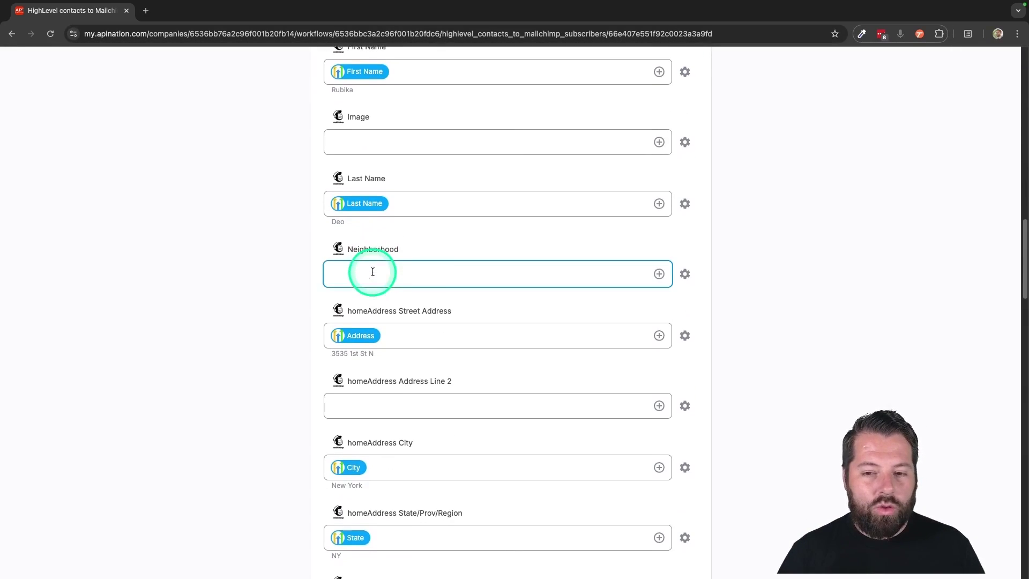
scroll(464, 288, "up", 10)
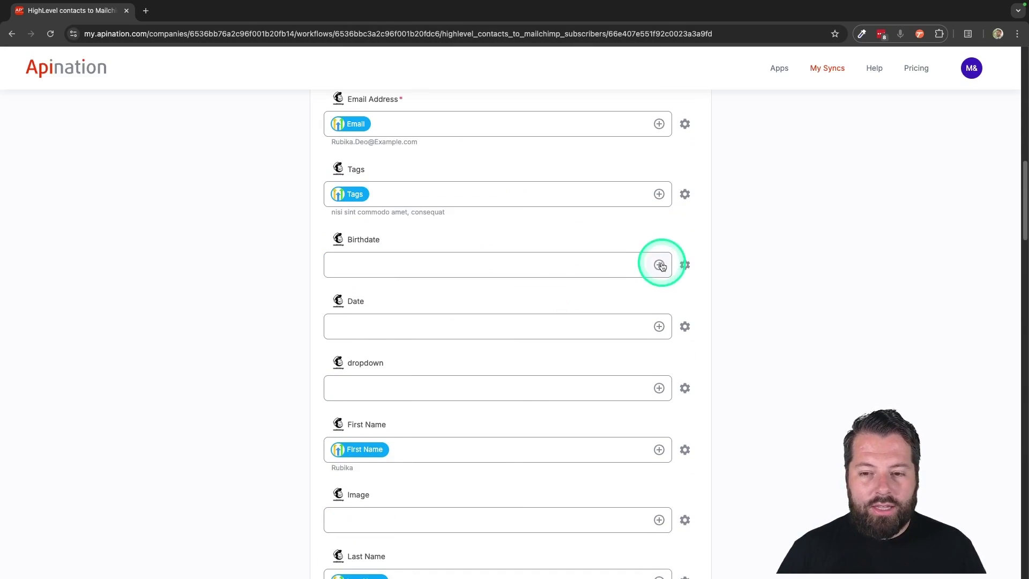
left_click(659, 265)
scroll(513, 339, "down", 8)
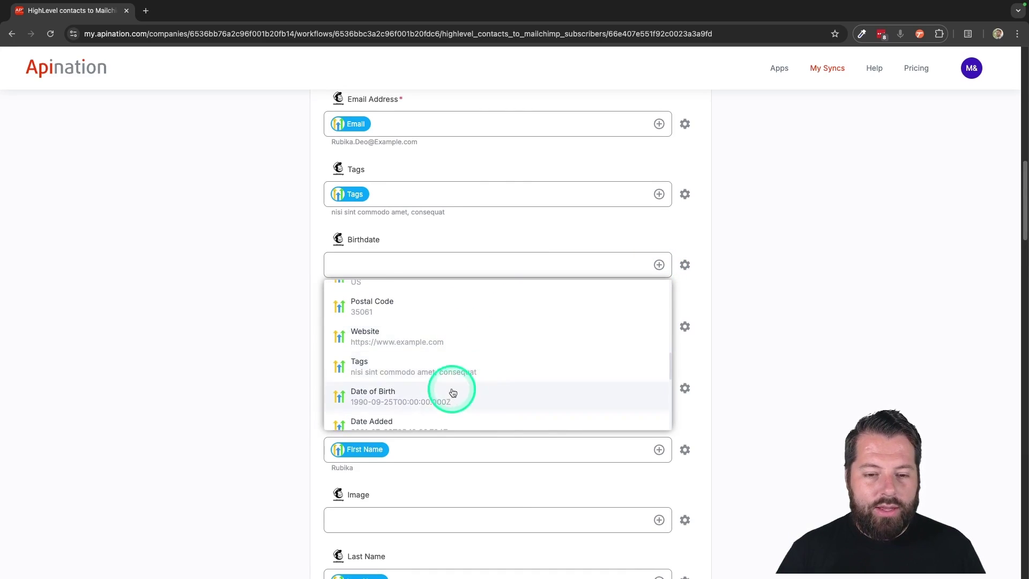
left_click(445, 395)
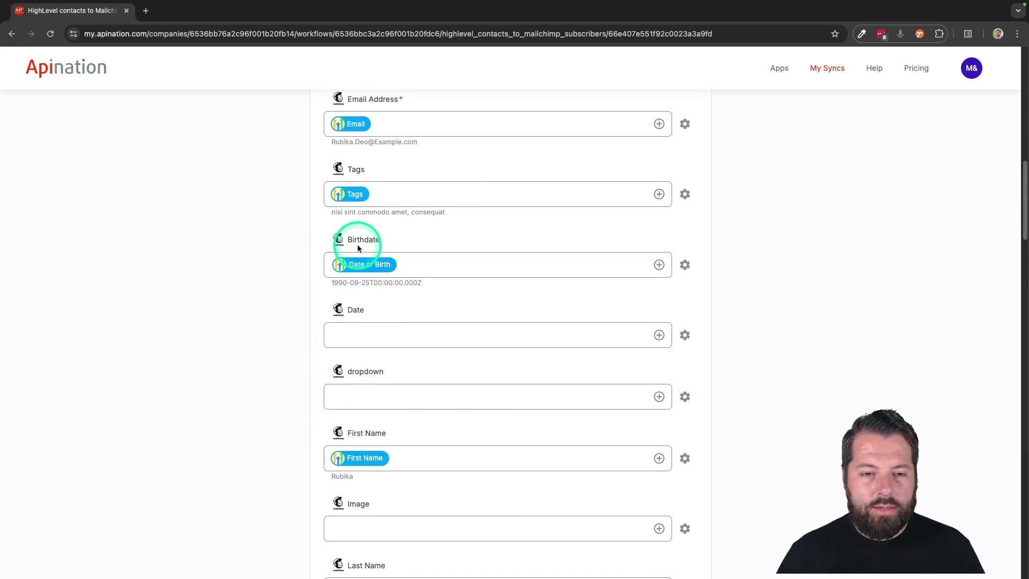
scroll(356, 244, "up", 15)
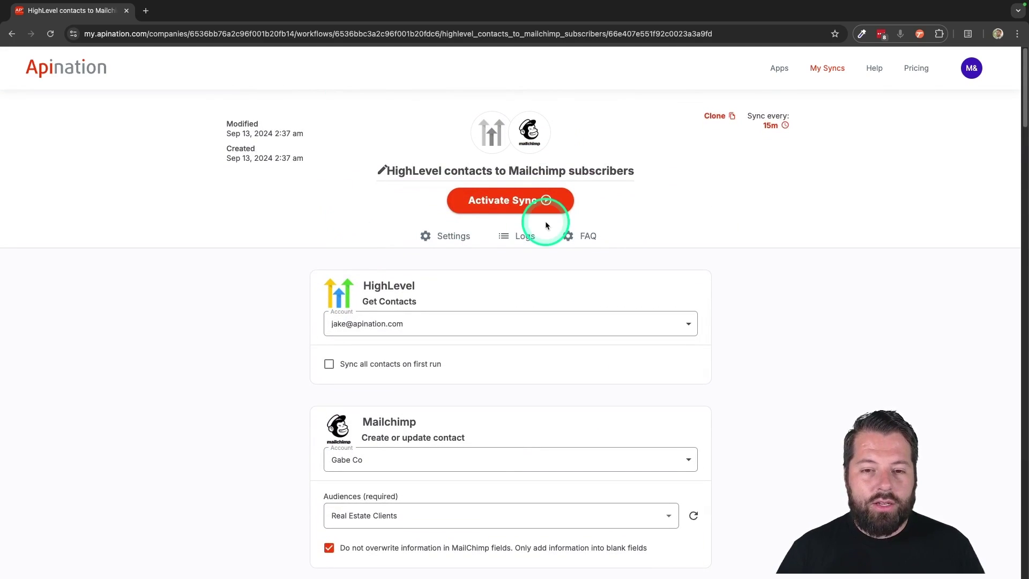
- Activate the HighLevel contacts to Mailchimp subscribers sync
left_click(538, 204)
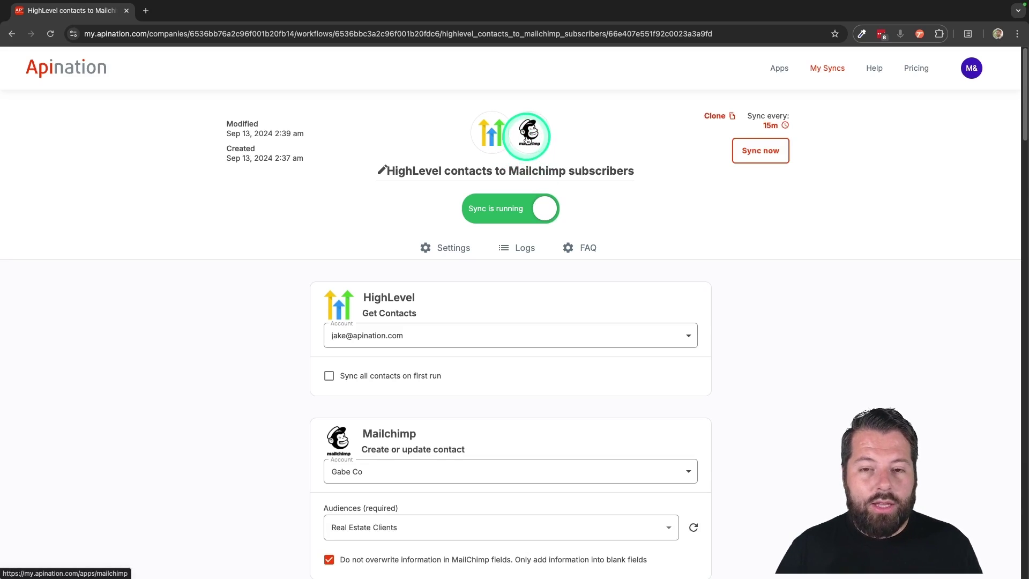
- Start the Mailchimp subscribers to HighLevel contacts sync from the Mailchimp app page, using the existing Mailchimp and HighLevel accounts
left_click(534, 134)
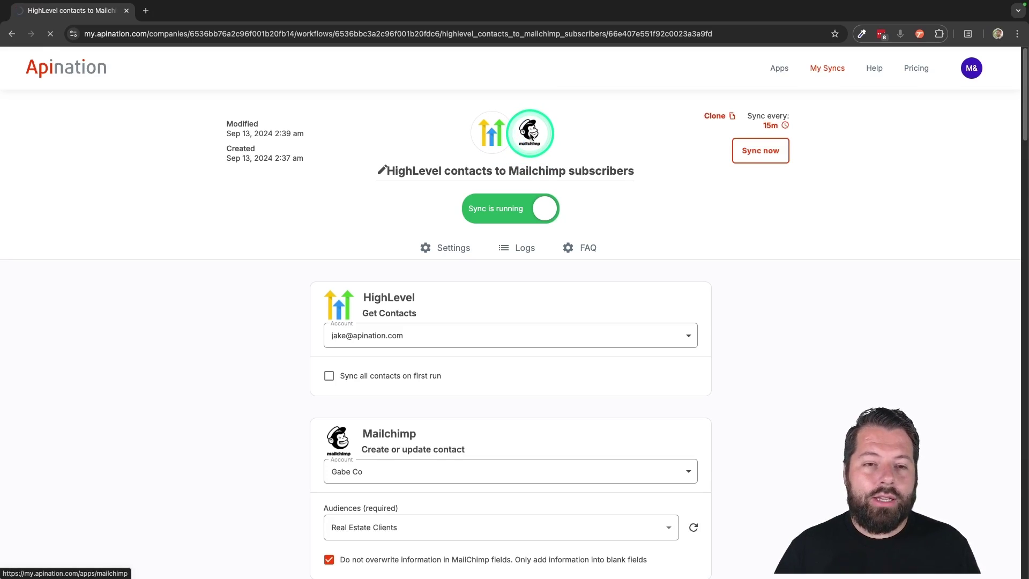
scroll(641, 338, "down", 9)
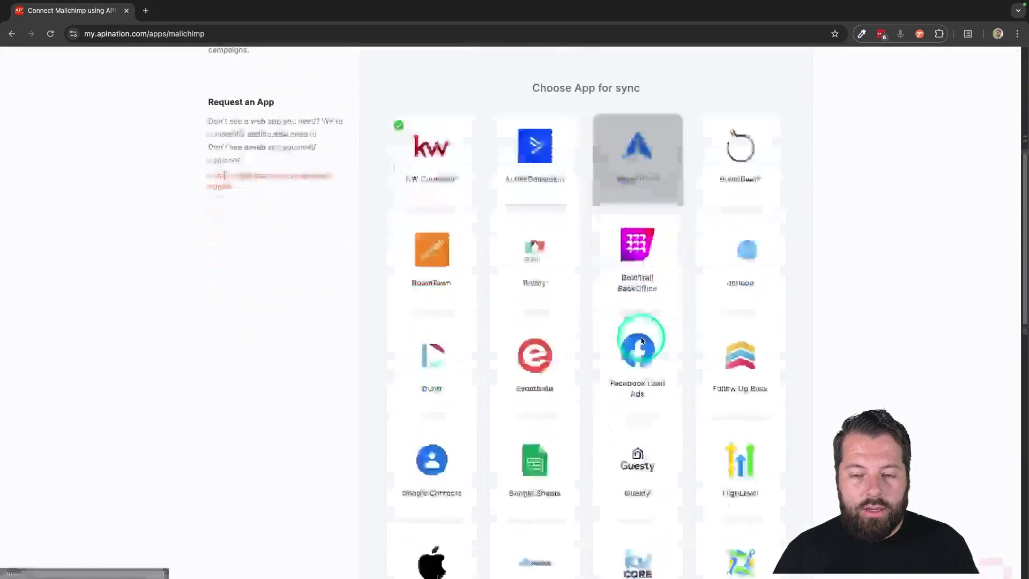
left_click(733, 268)
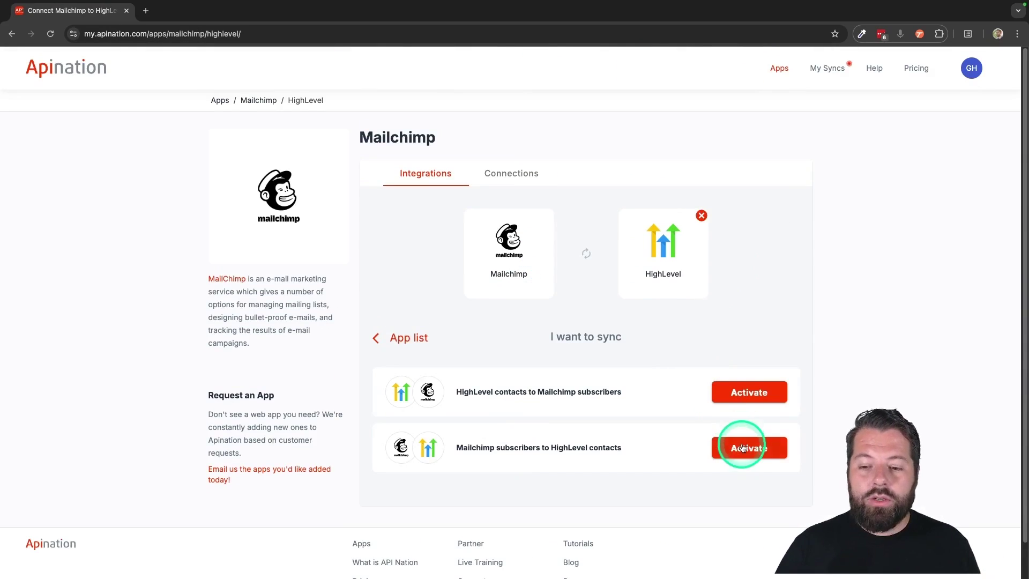
left_click(743, 448)
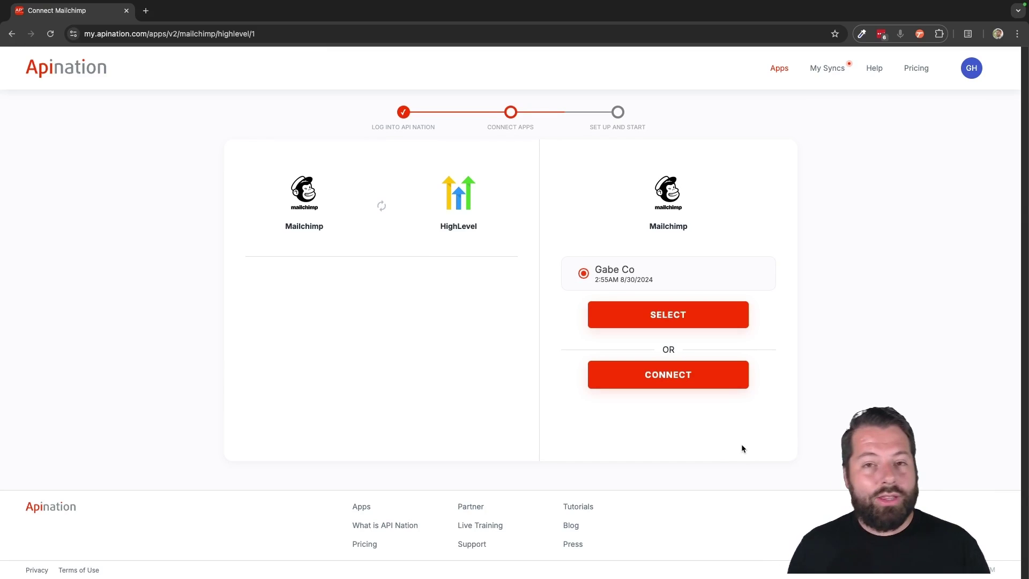
left_click(668, 317)
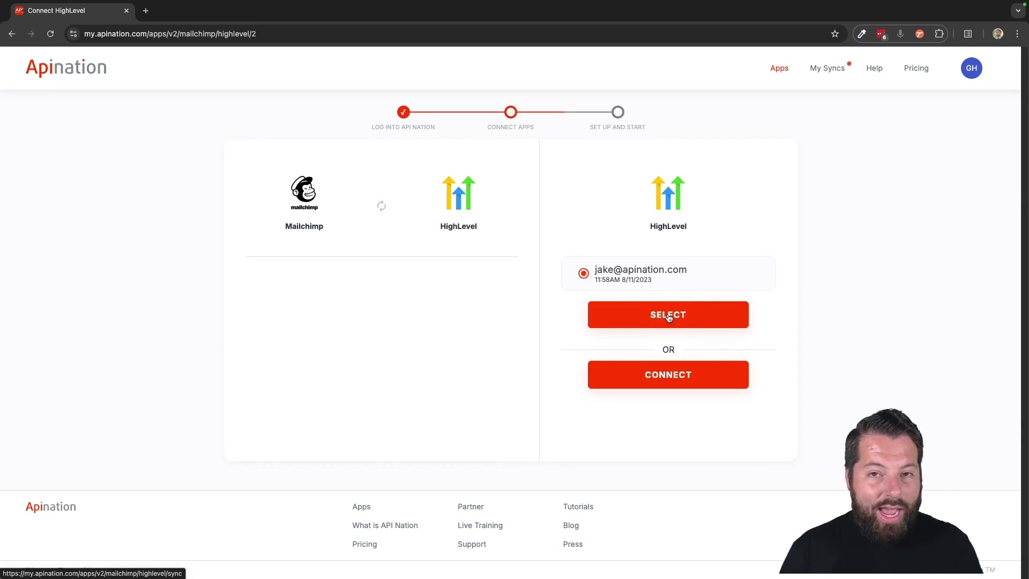
left_click(687, 302)
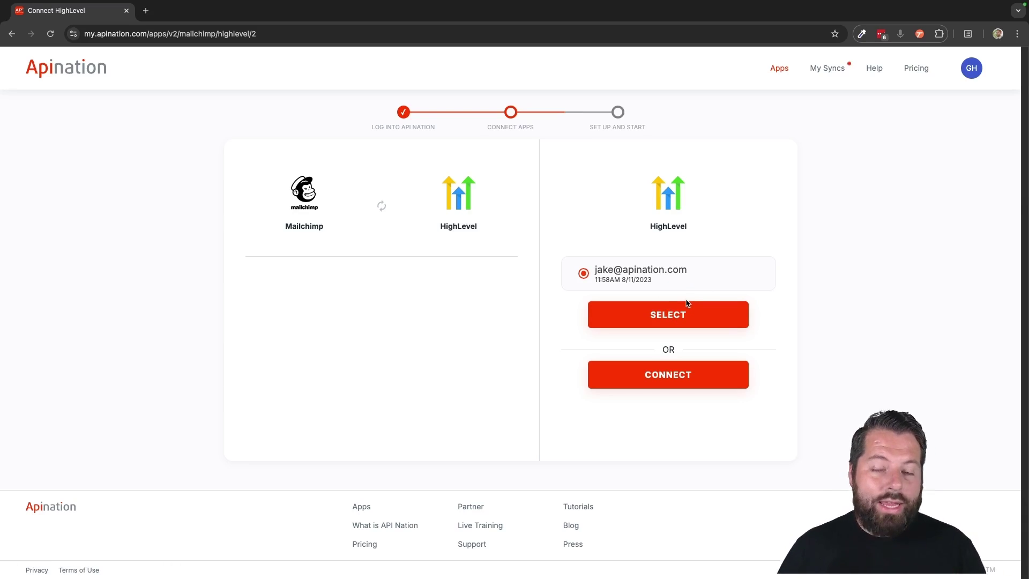
left_click(669, 317)
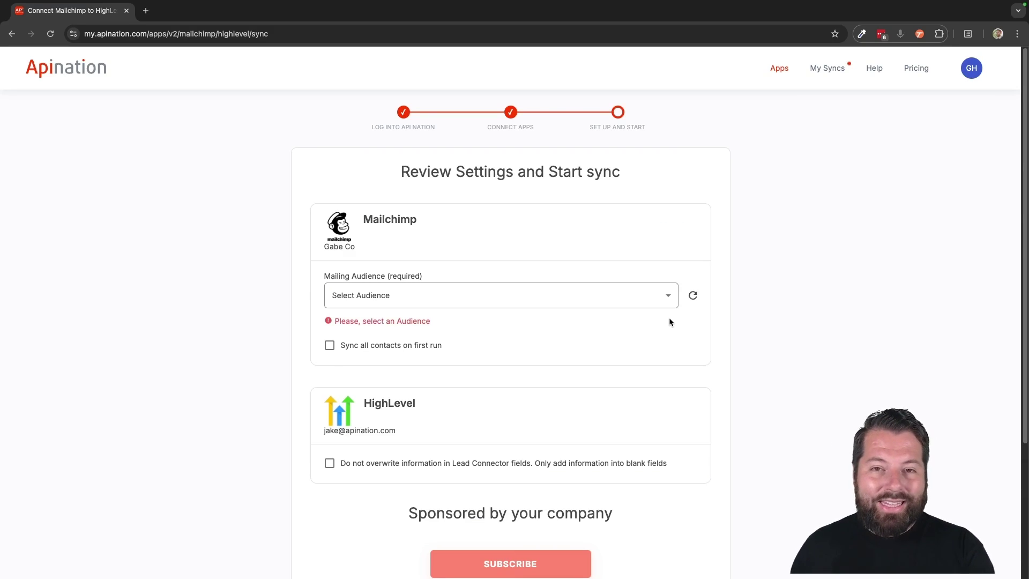
- Set the mailing audience to Real Estate Clients and enable syncing all contacts on first run
scroll(669, 317, "down", 1)
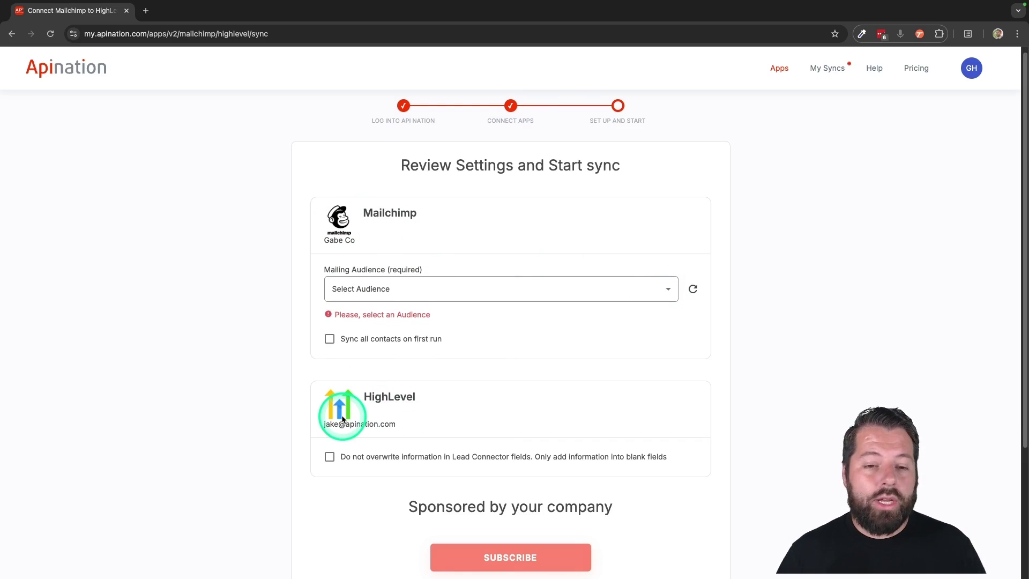
left_click(409, 292)
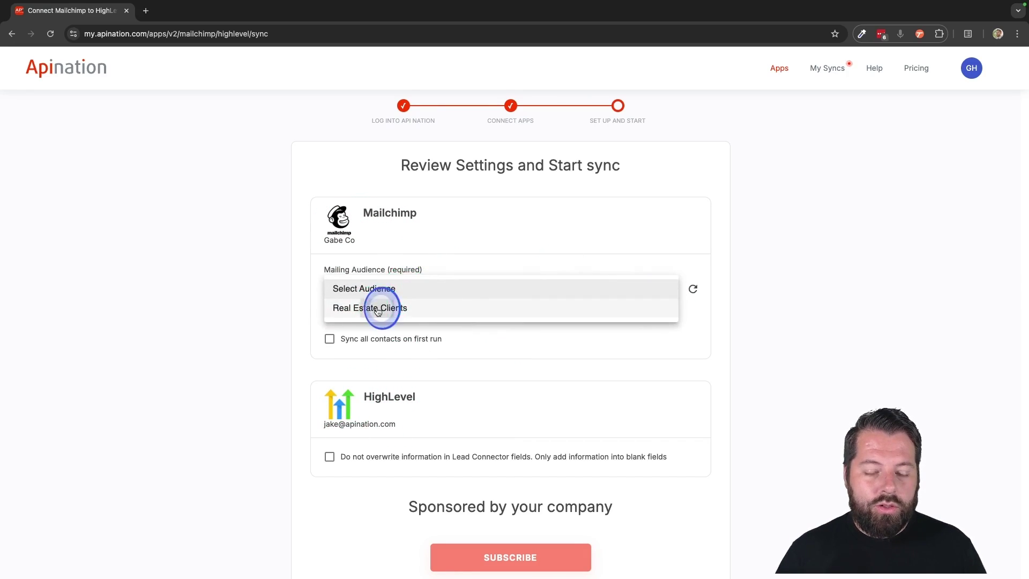
left_click(378, 309)
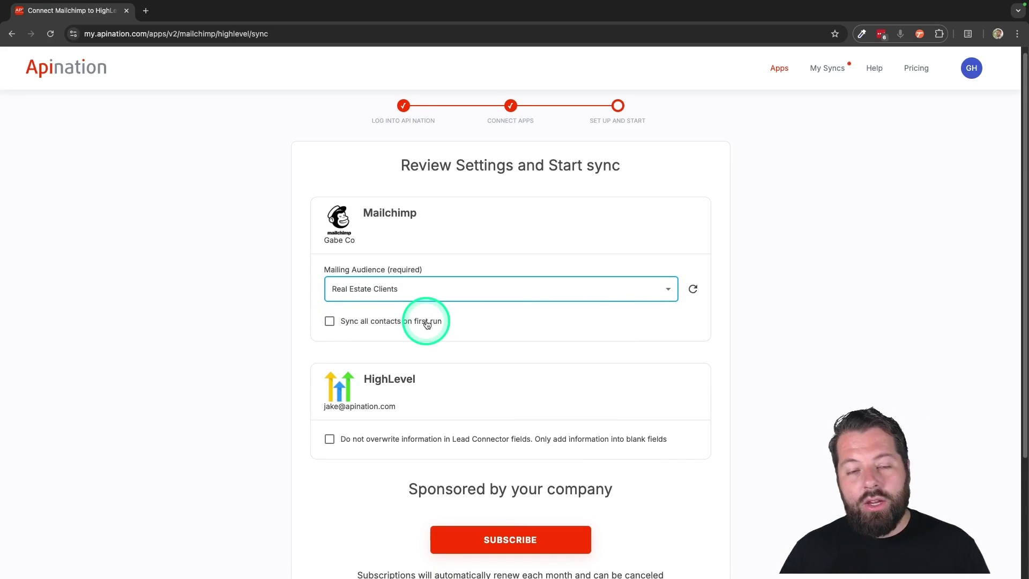
scroll(423, 316, "down", 1)
left_click(408, 307)
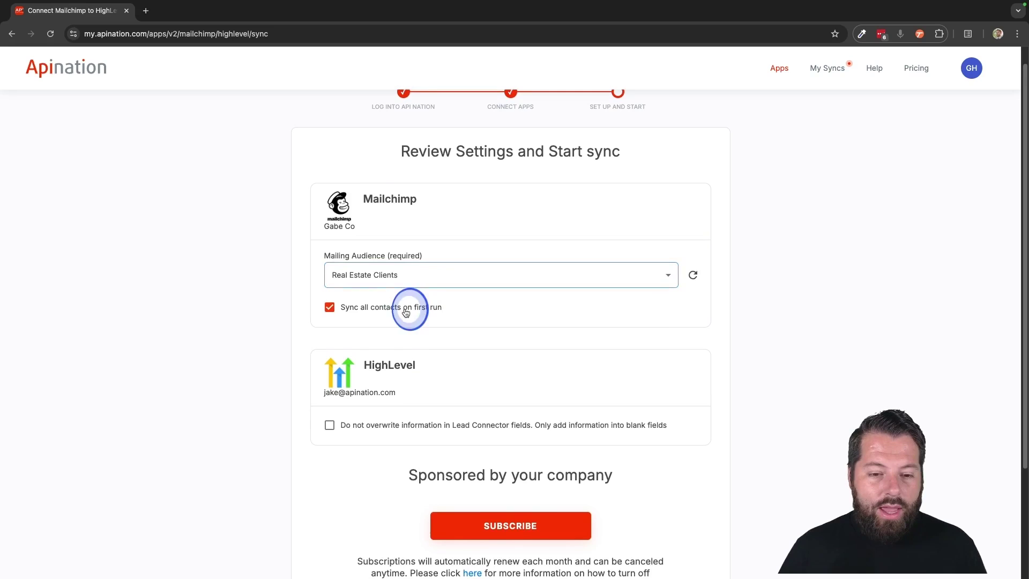
- Set the sync to not overwrite Lead Connector information and fill only blank fields, and subscribe to it
left_click(388, 435)
left_click(465, 528)
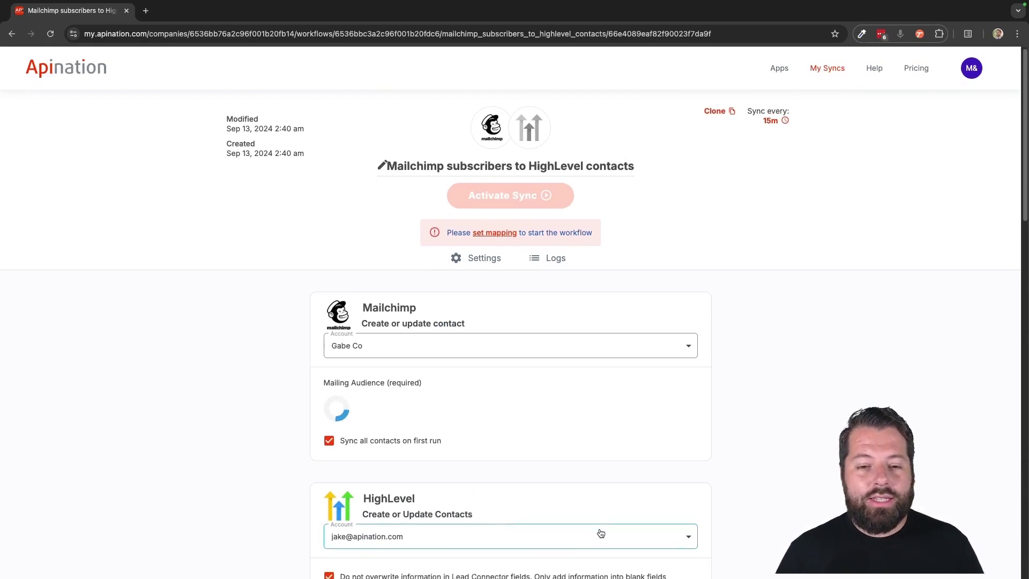
- Review the Mailchimp fields available for filtering the sync and the HighLevel field mapping
scroll(429, 355, "down", 4)
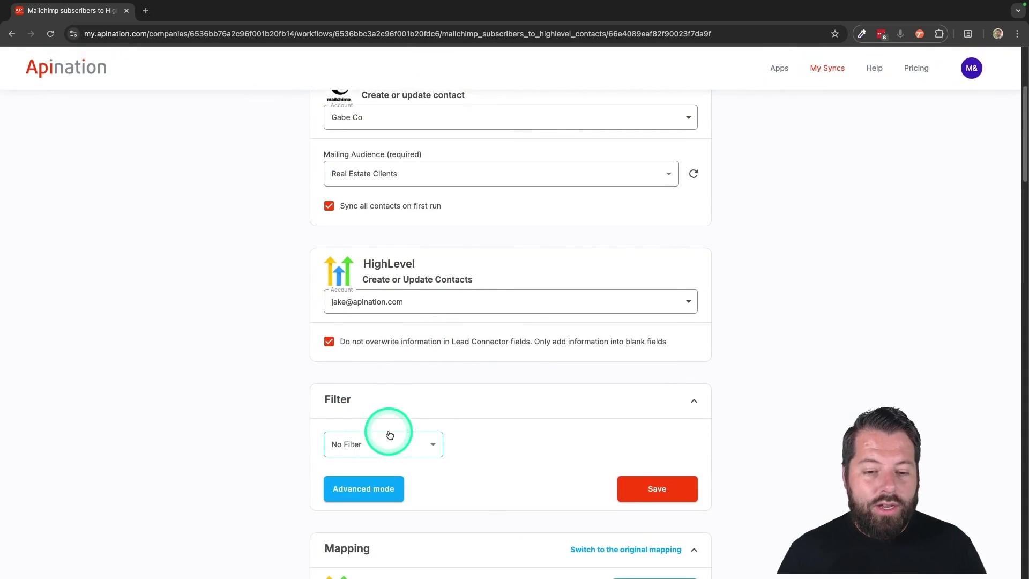
left_click(390, 442)
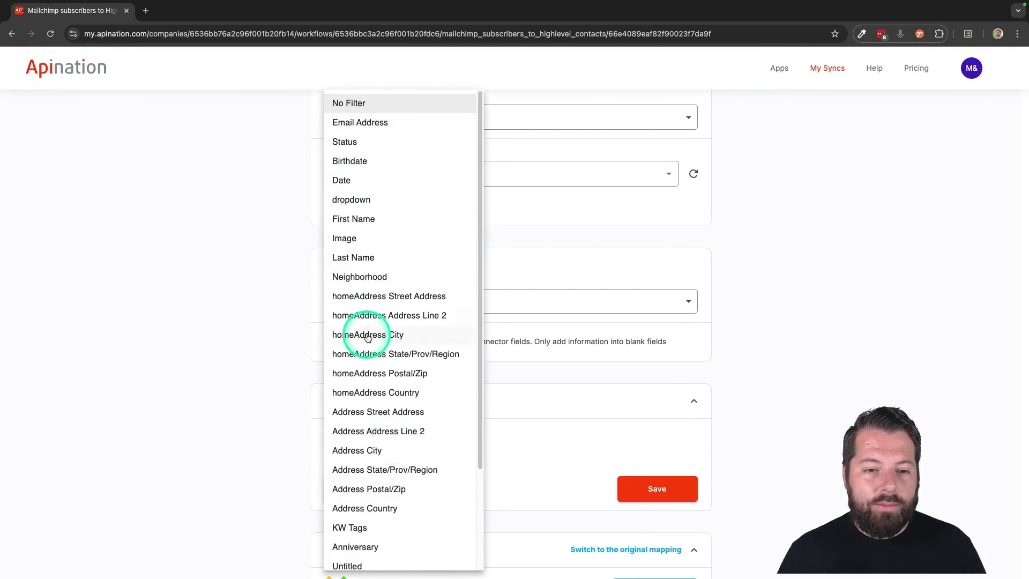
scroll(382, 395, "down", 3)
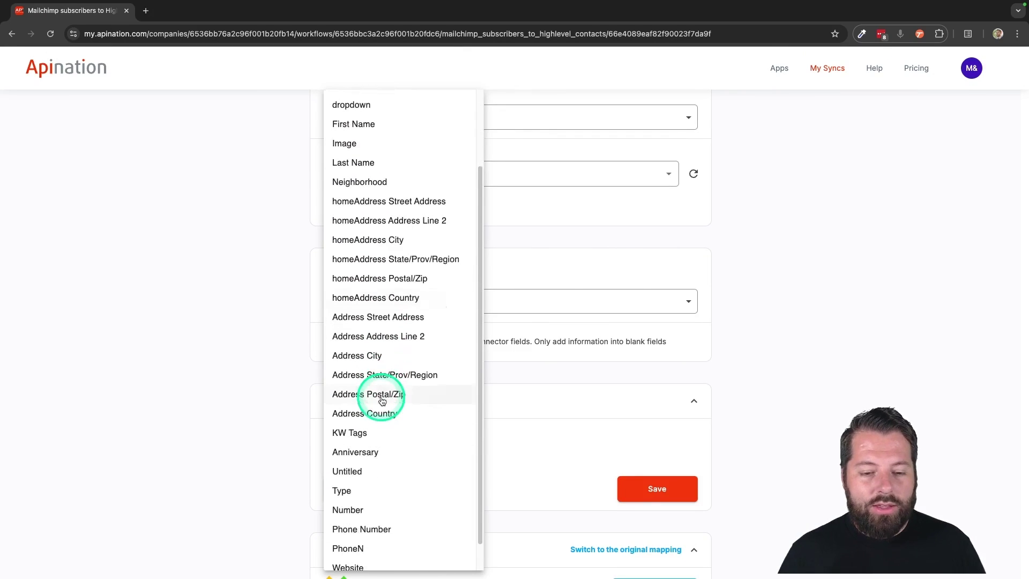
scroll(343, 370, "up", 3)
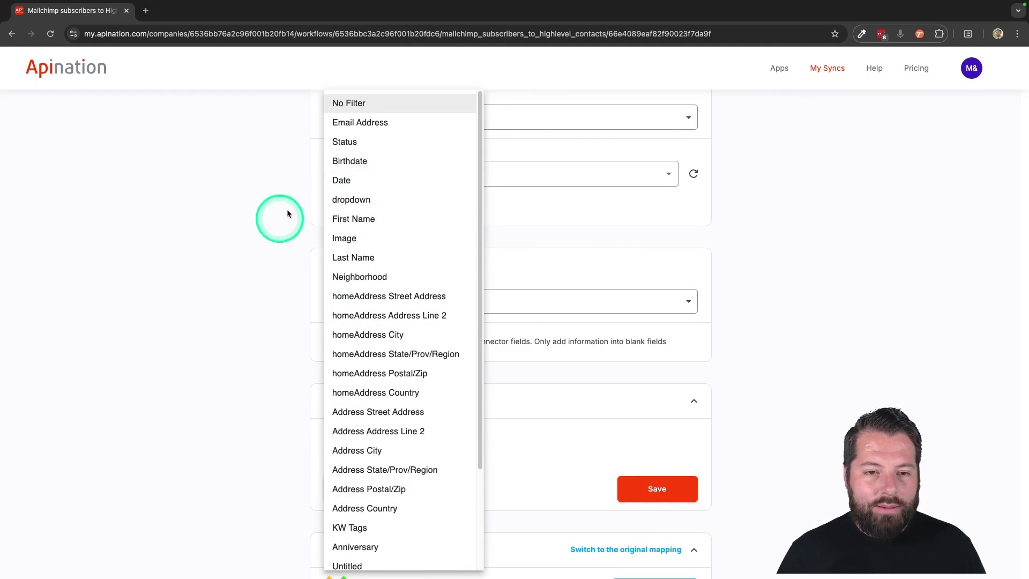
left_click(255, 344)
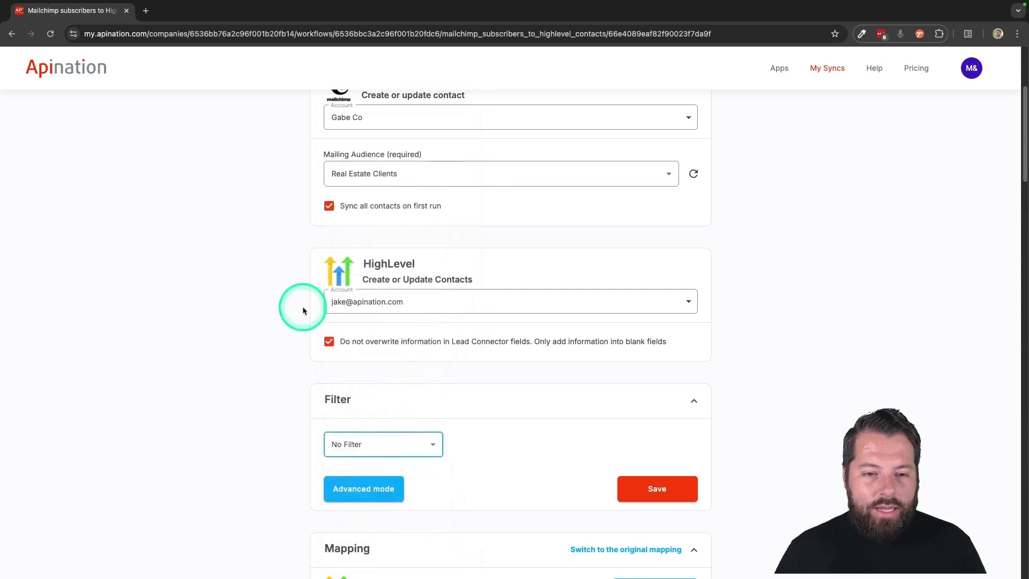
scroll(580, 489, "down", 3)
scroll(580, 488, "down", 6)
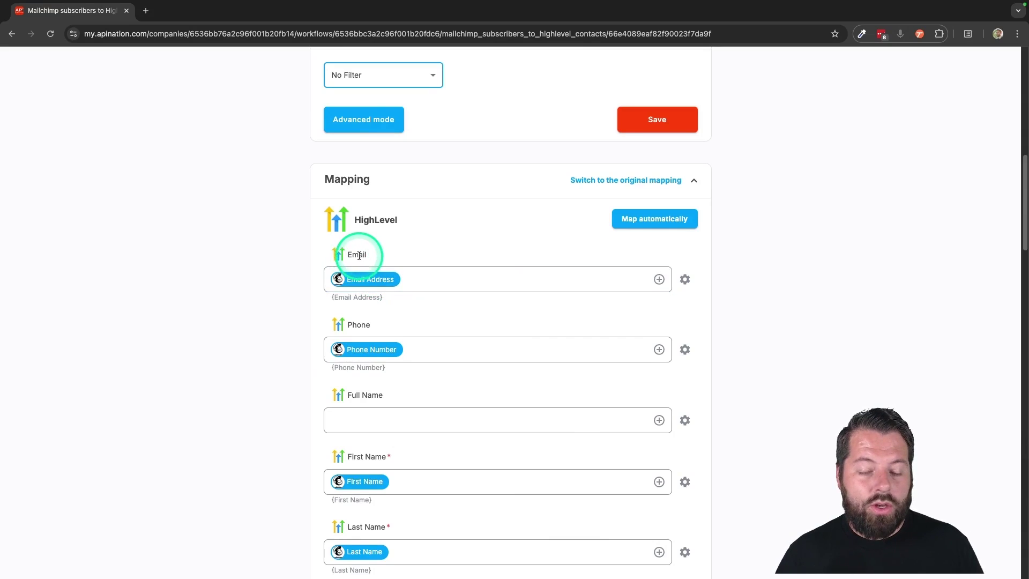
scroll(386, 370, "down", 1)
scroll(386, 374, "down", 15)
- Set the HighLevel Source field in the sync's mapping to the fixed text Mailchimp
scroll(386, 374, "up", 8)
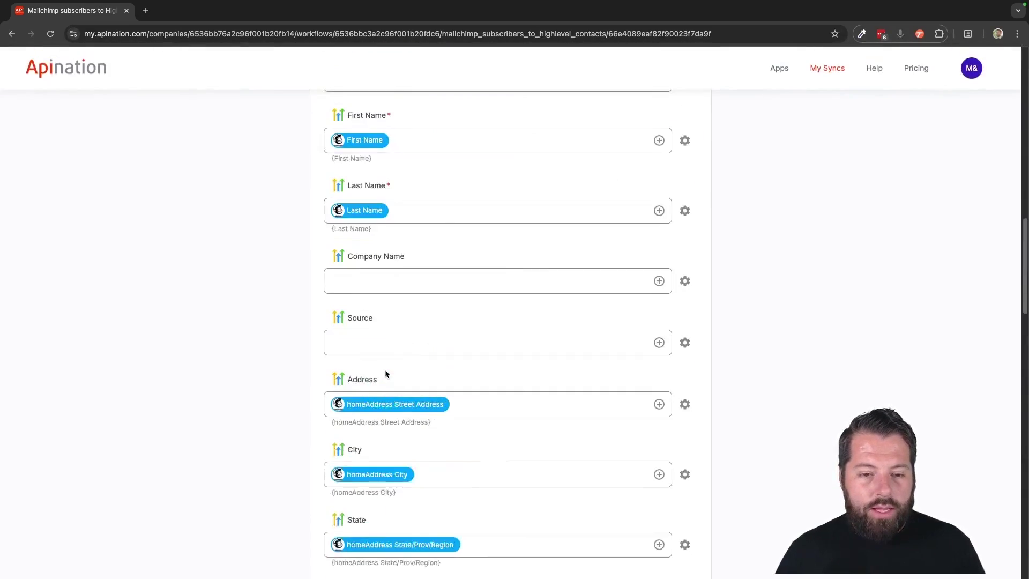
left_click(364, 332)
type("Mailchimp")
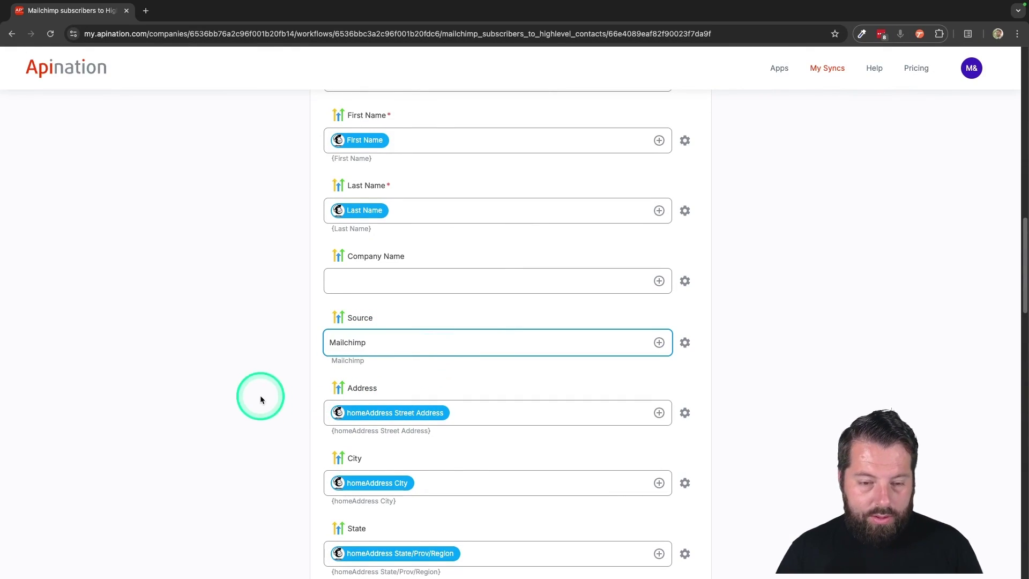
left_click(269, 398)
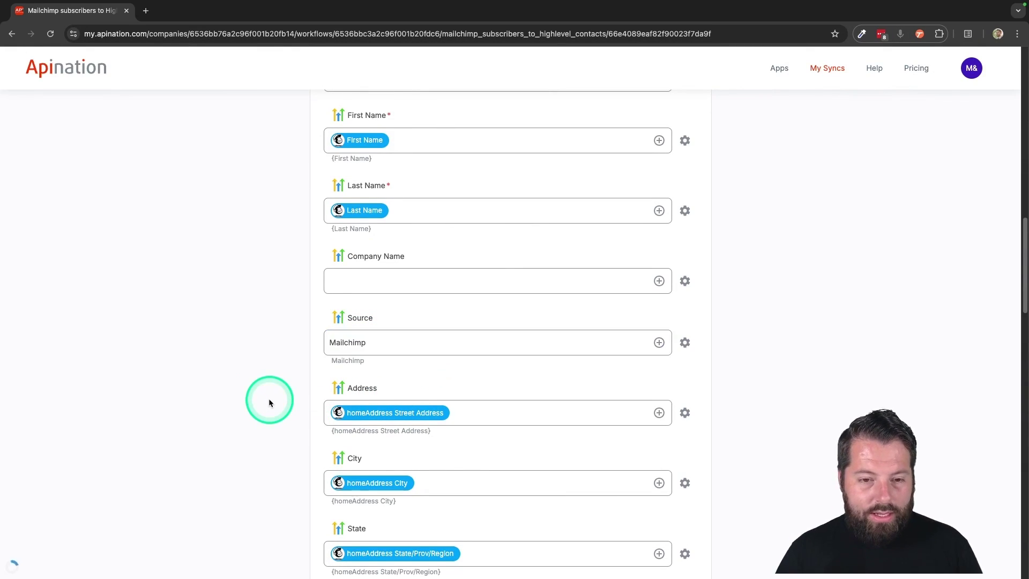
- Set the HighLevel Tags field in the sync's mapping to the fixed text Mailchimp
scroll(269, 398, "down", 11)
left_click(396, 238)
type("Mailchimp")
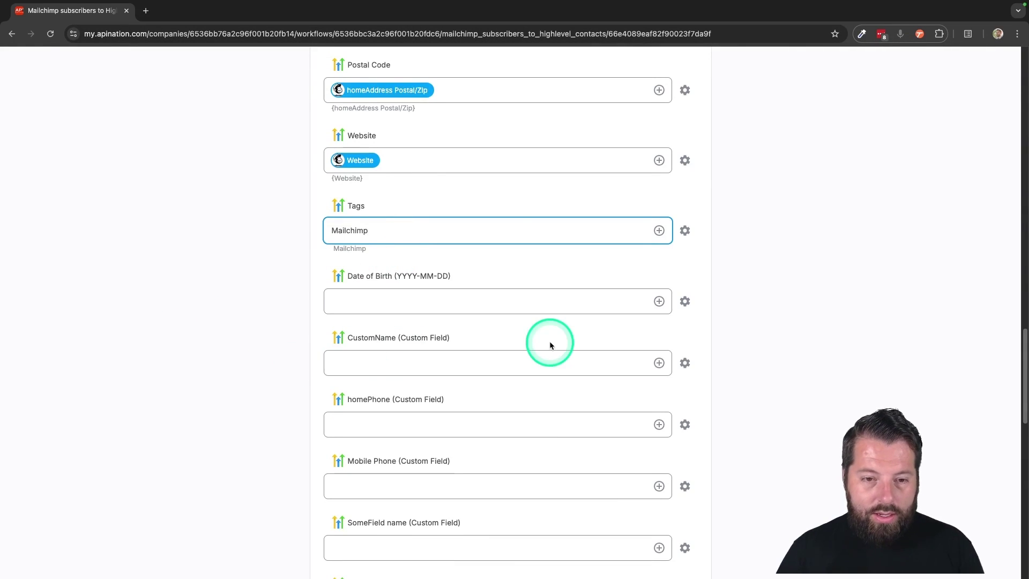
- Activate the Mailchimp subscribers to HighLevel contacts sync
scroll(550, 345, "up", 20)
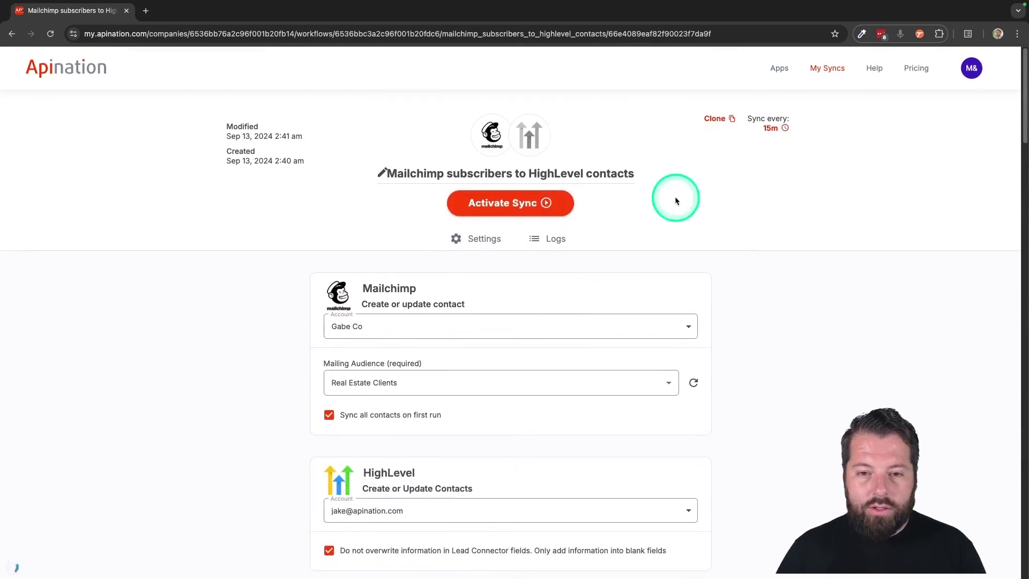
left_click(506, 208)
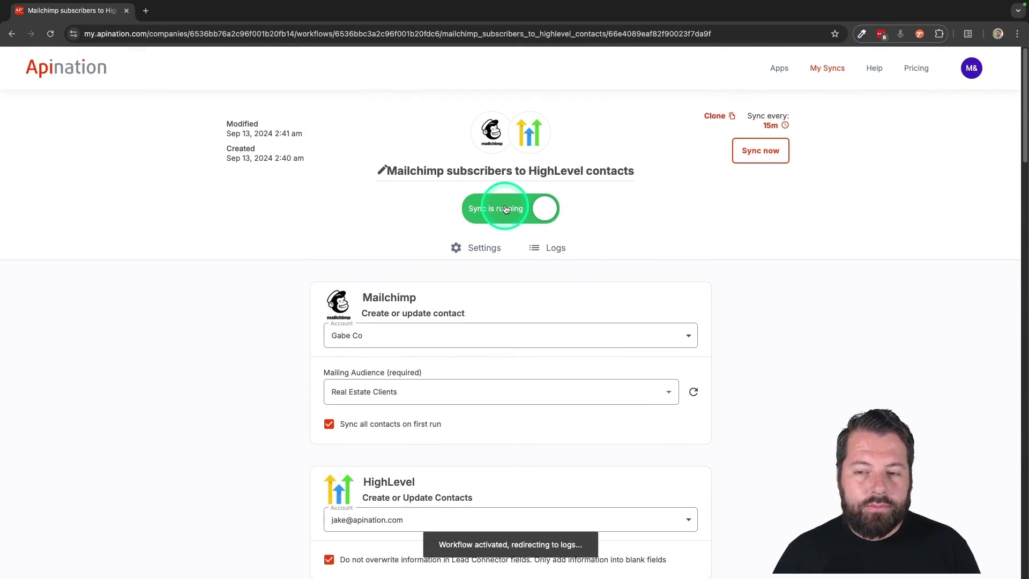